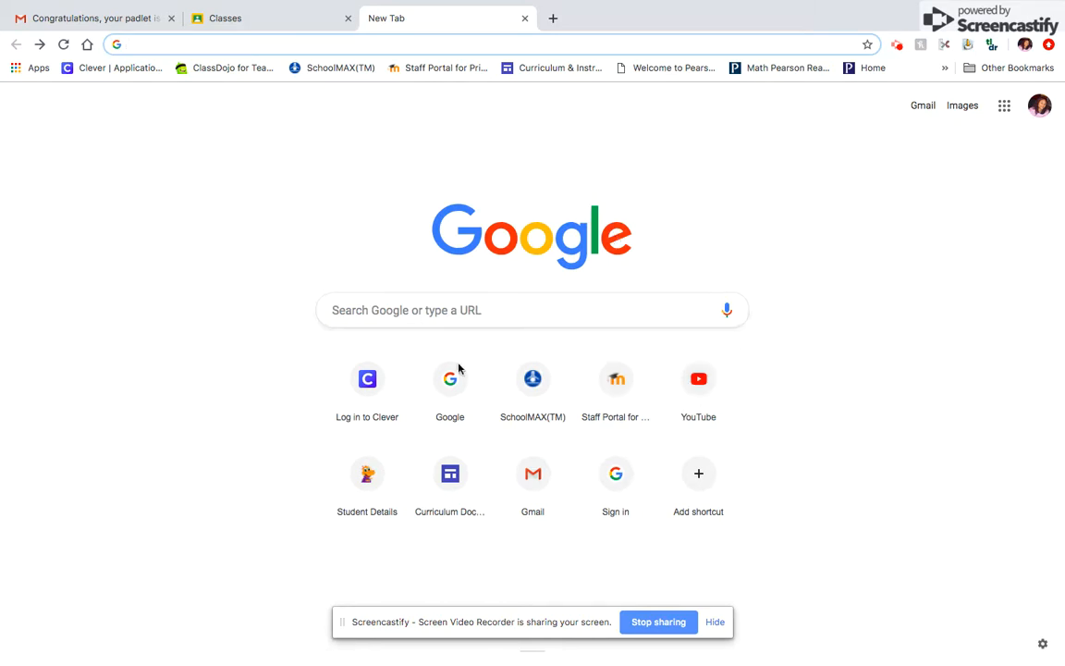
Step: Open the Chrome Web Store and search it for "padlet"
left_click(16, 71)
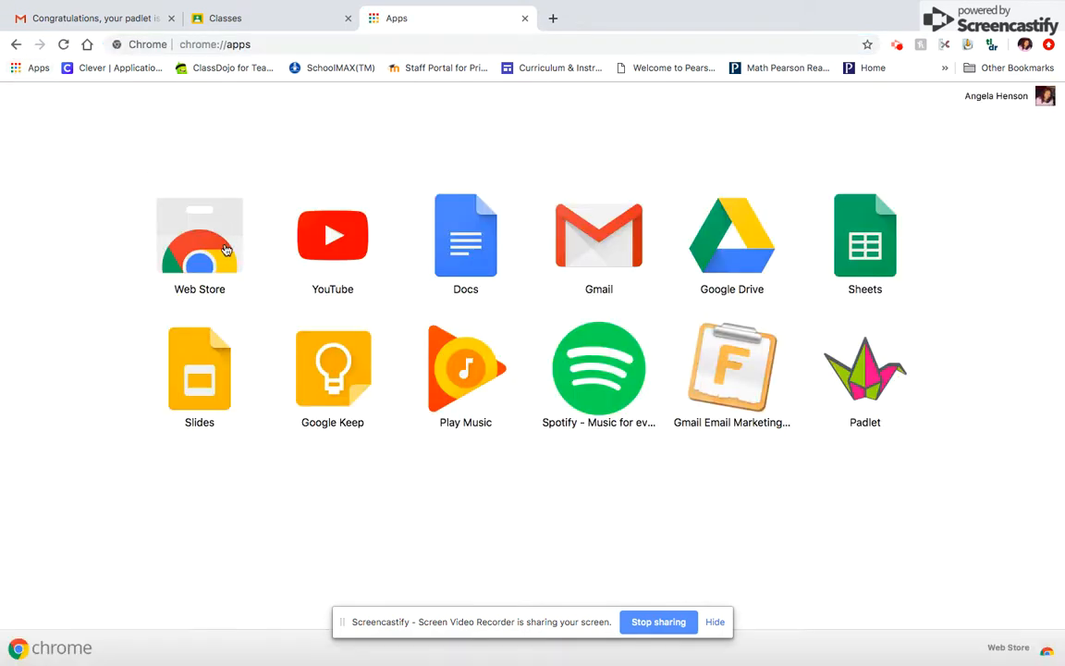
left_click(219, 251)
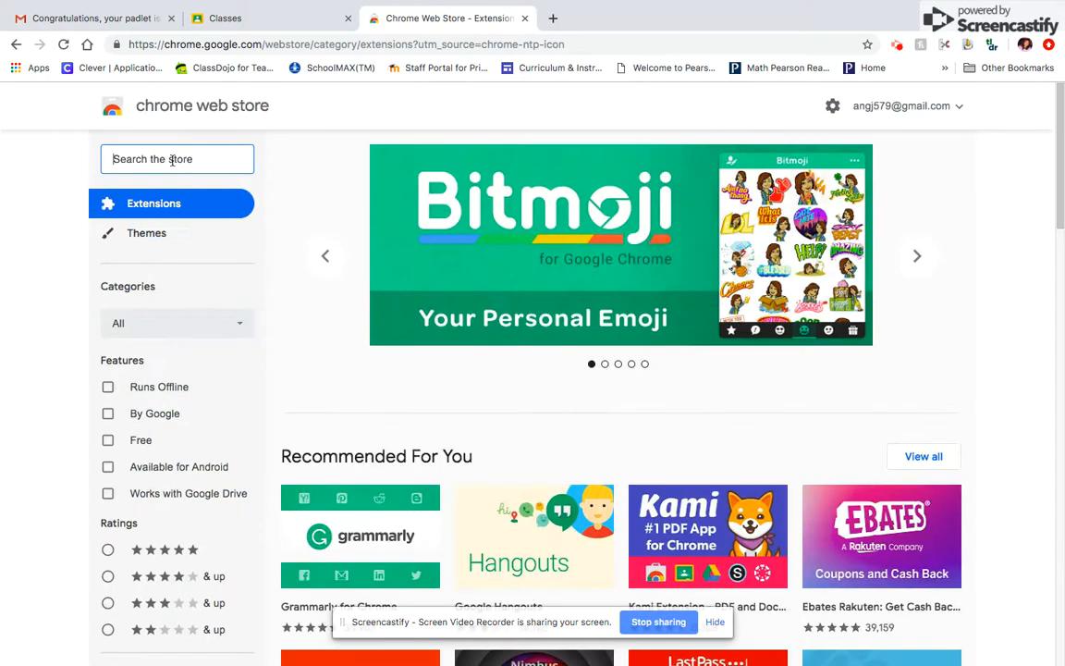
type("pa")
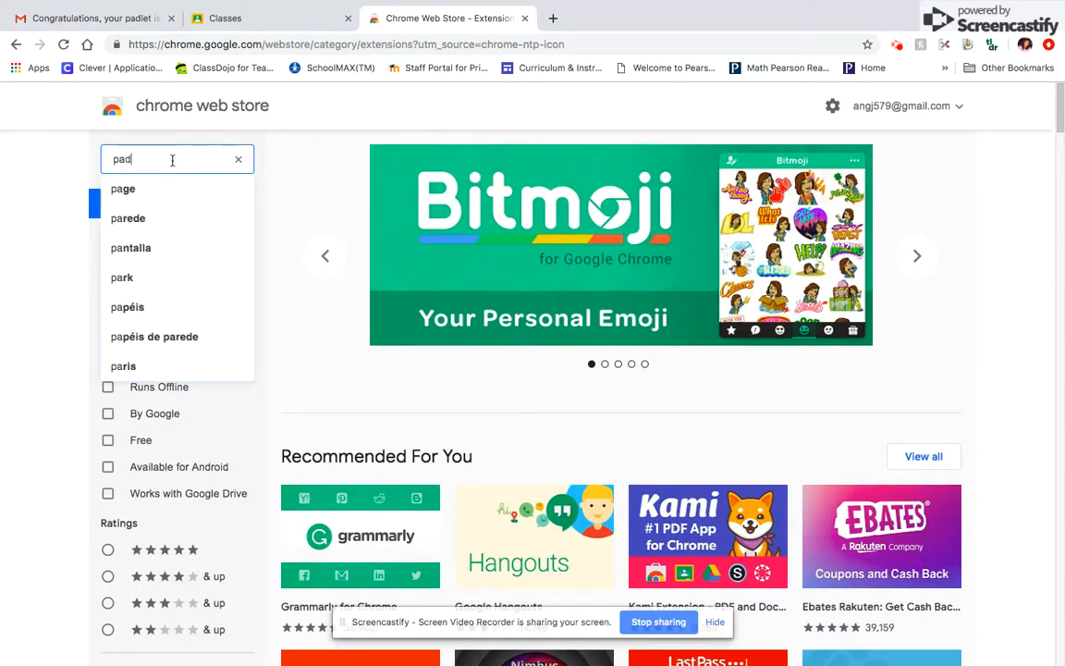
type("dlet")
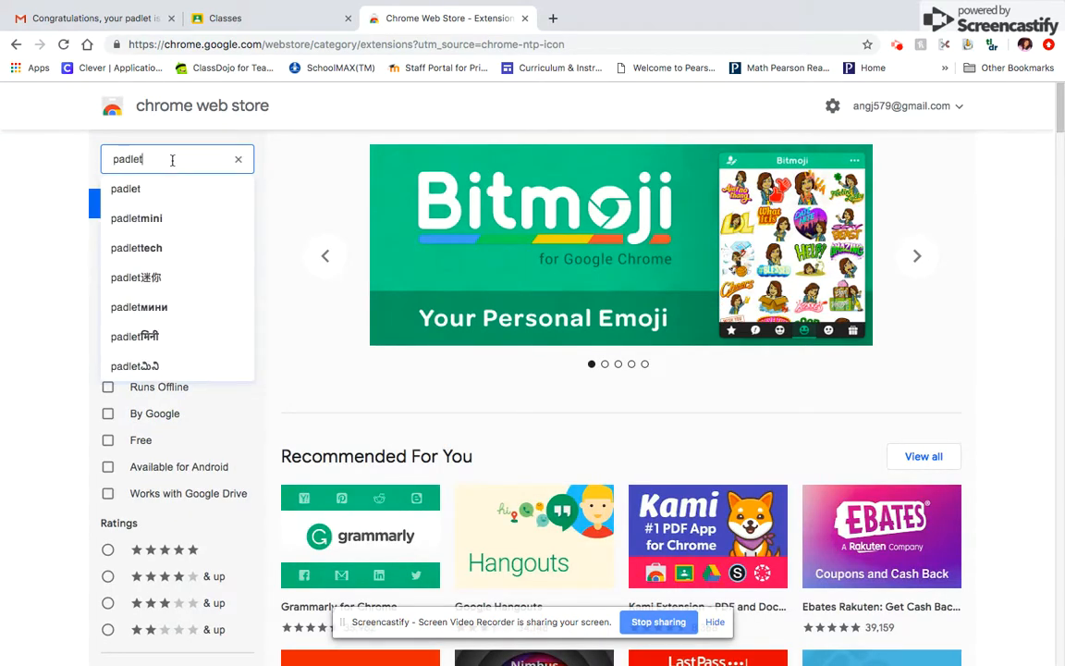
key("Return")
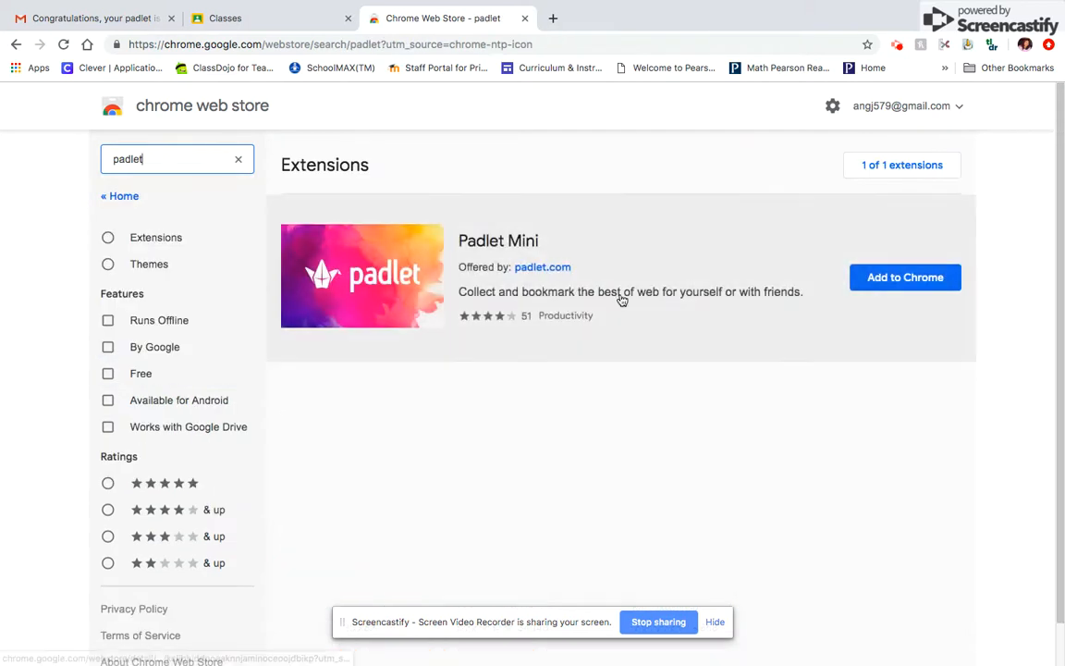
Step: Add the Padlet Mini extension to Chrome and use it to log in to padlet.com
left_click(912, 283)
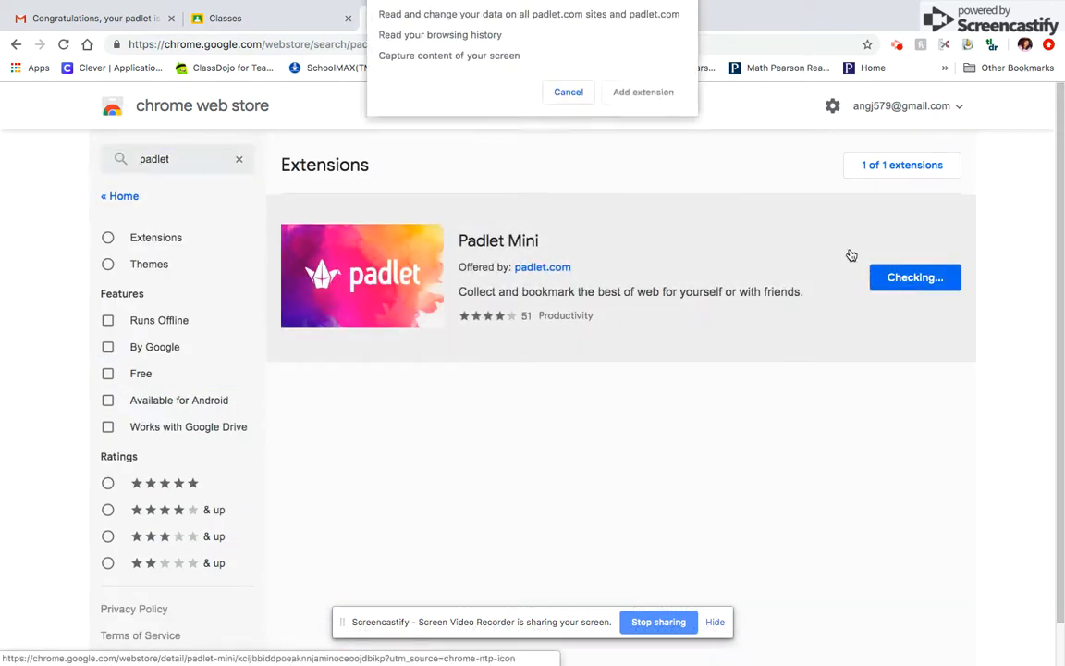
left_click(637, 154)
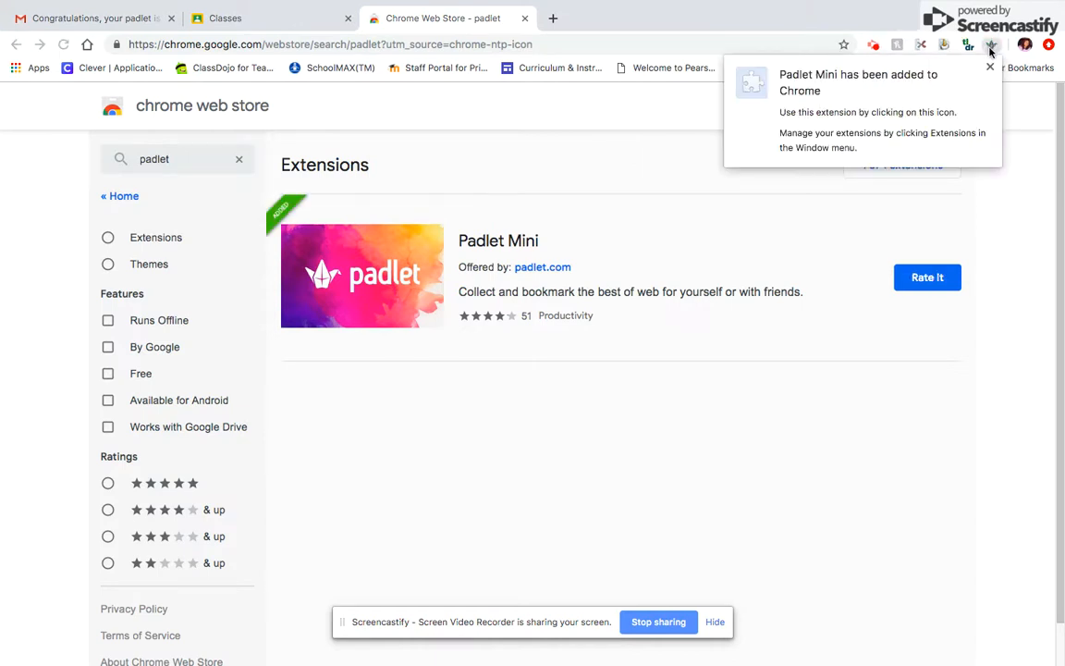
left_click(990, 67)
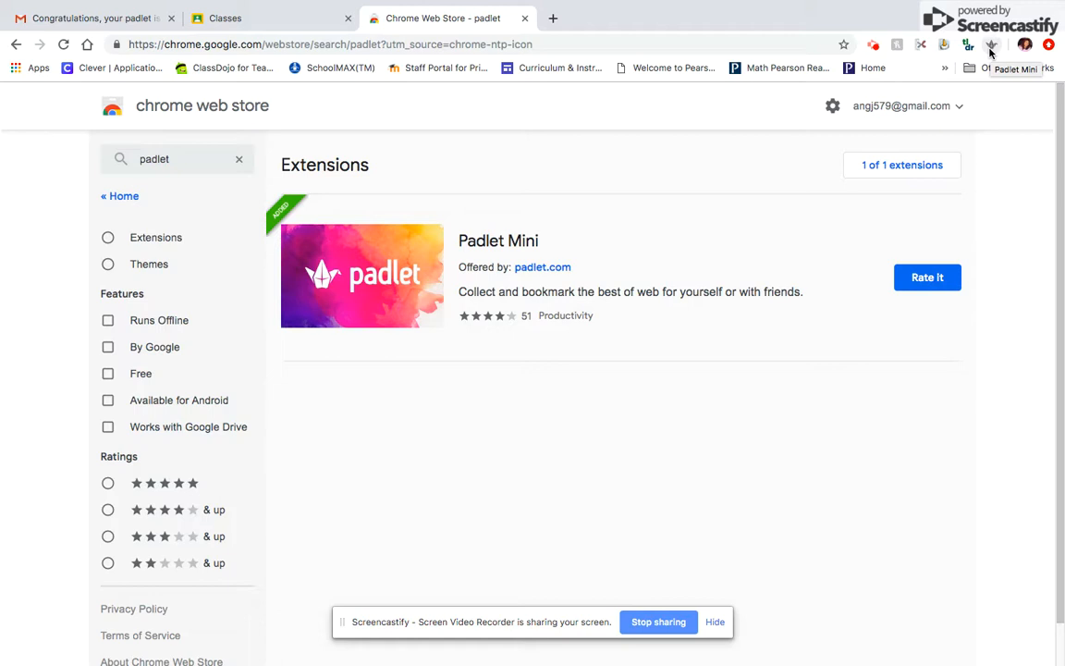
left_click(990, 50)
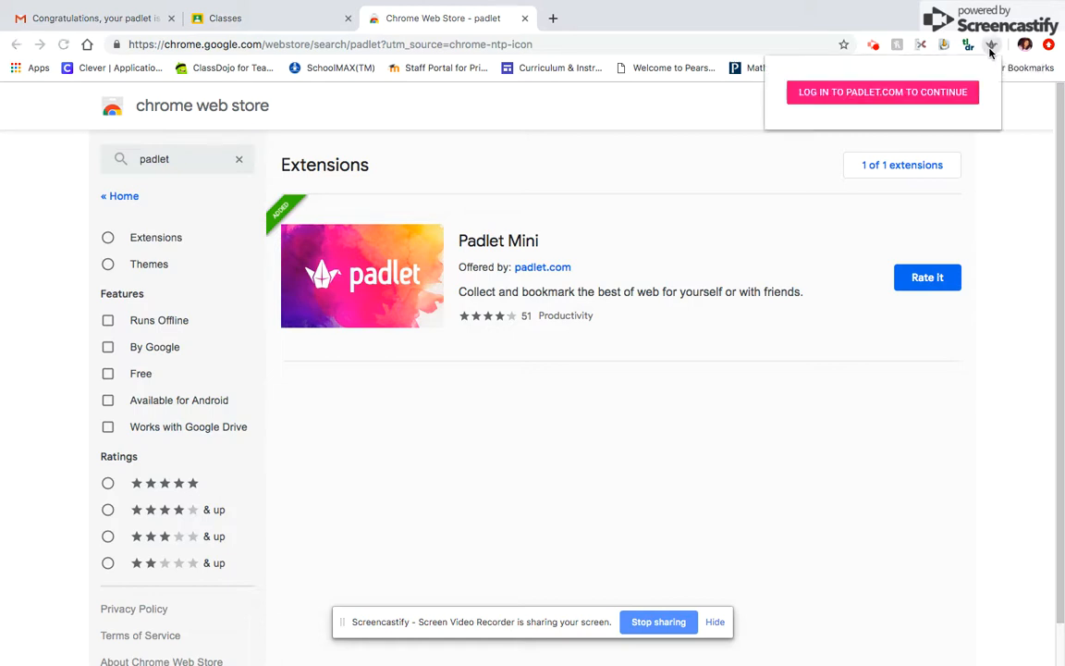
left_click(910, 98)
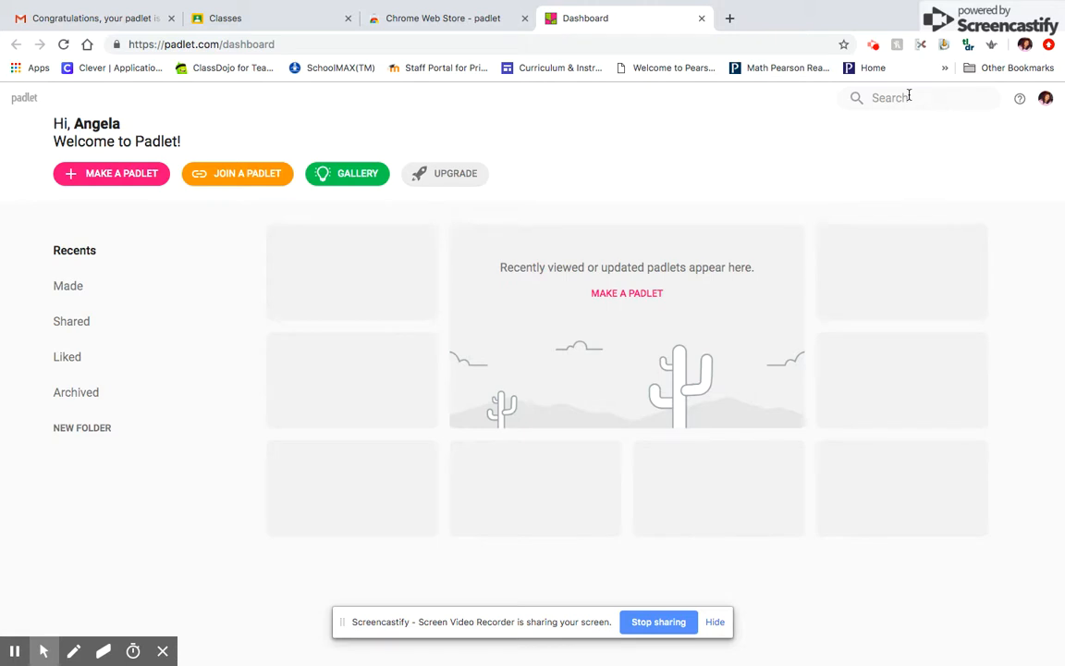
Step: Look through the available layouts and templates and make a new padlet with the blank Wall layout
left_click(146, 184)
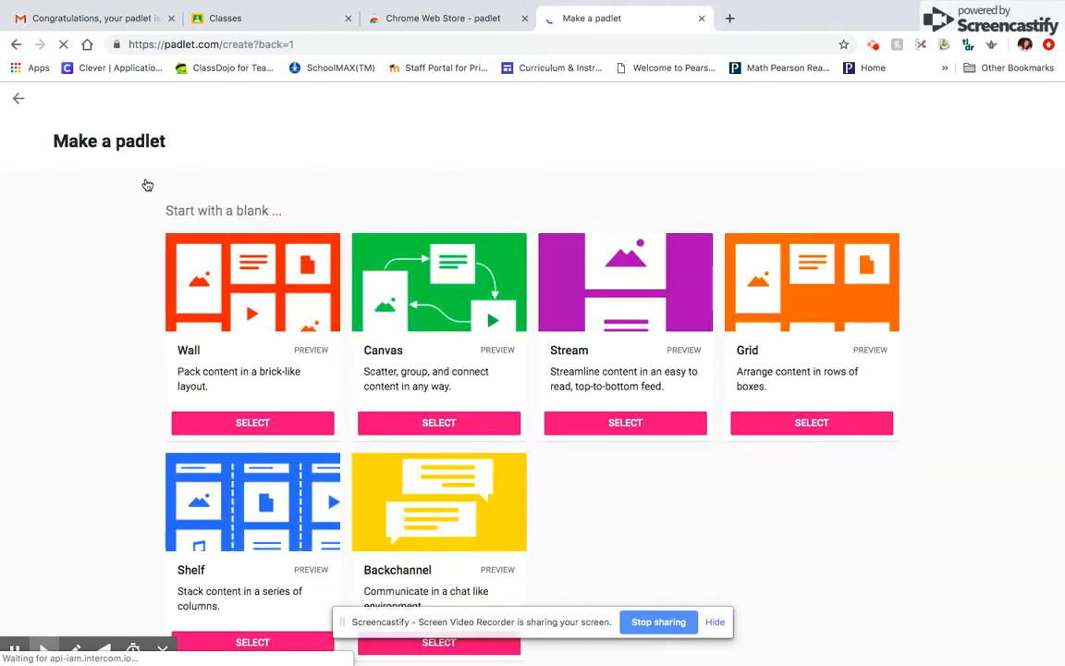
scroll(428, 365, "down", 2)
scroll(426, 381, "down", 3)
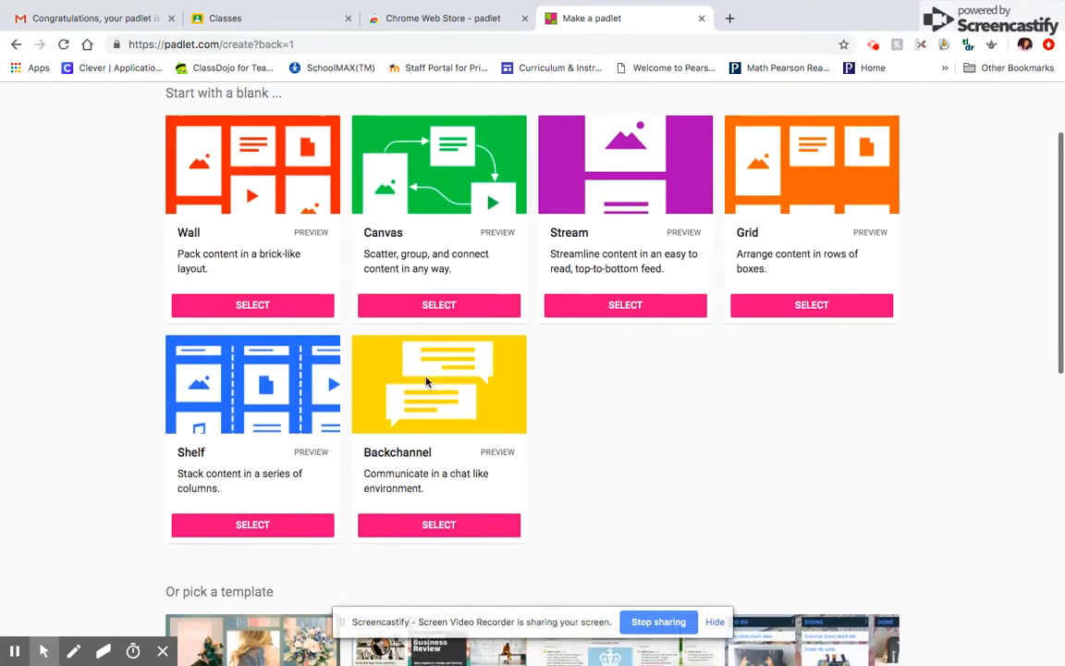
scroll(426, 381, "down", 2)
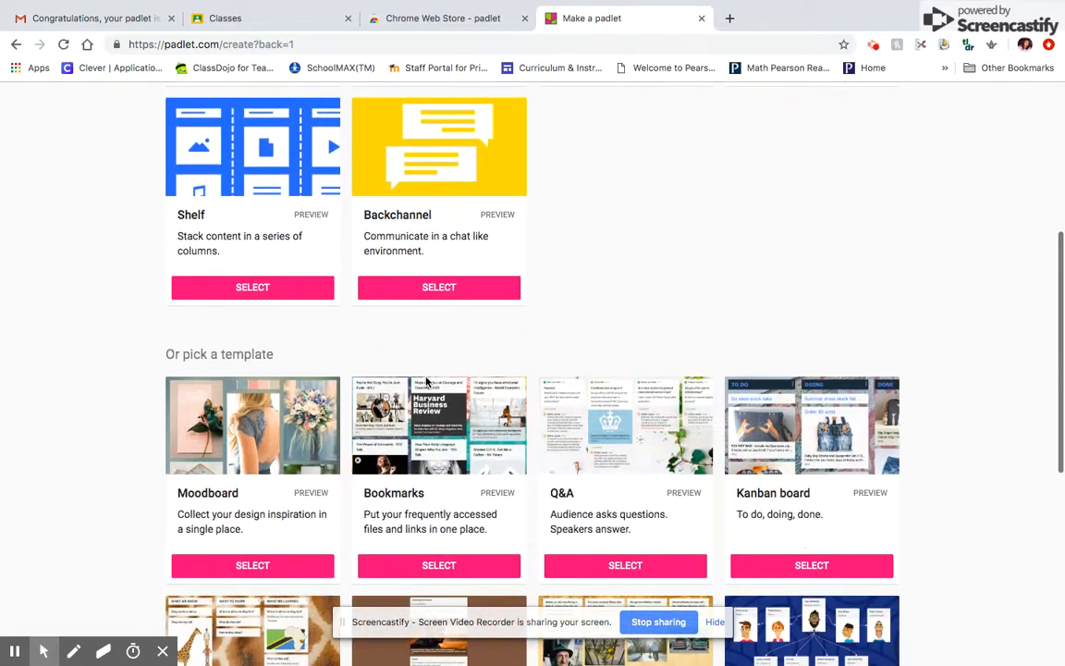
scroll(426, 381, "down", 2)
scroll(426, 381, "down", 4)
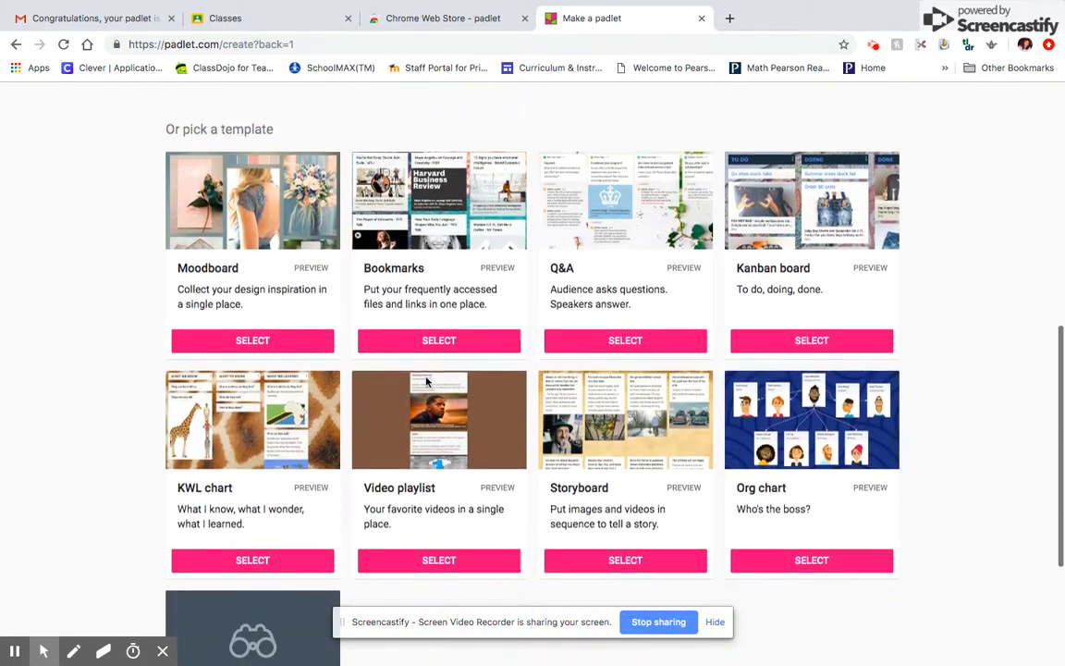
scroll(426, 381, "up", 5)
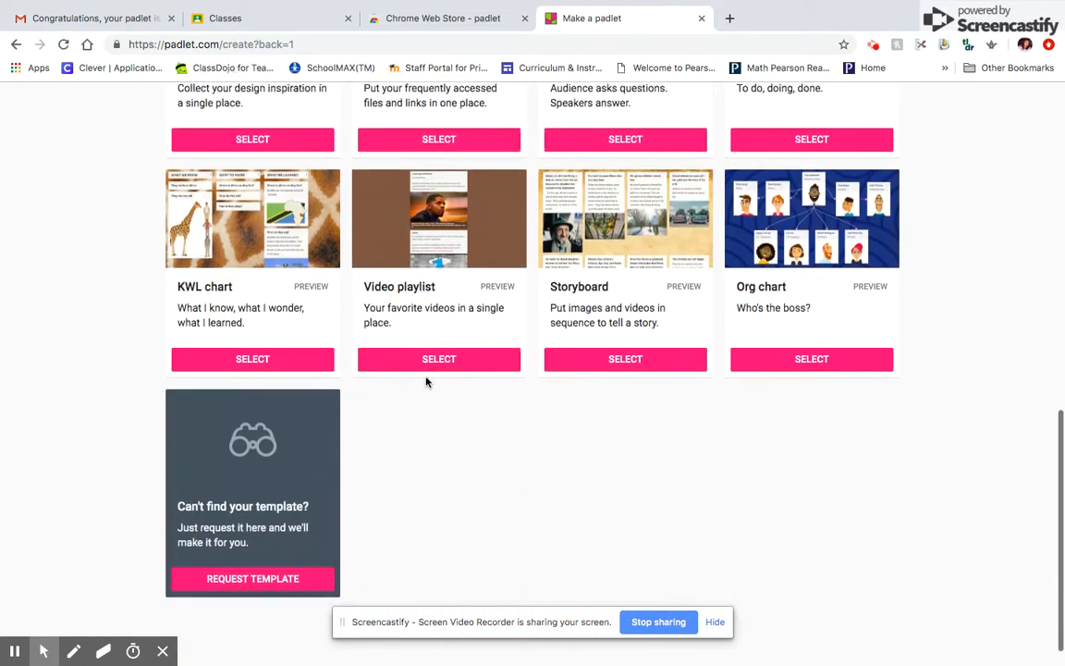
scroll(426, 381, "up", 6)
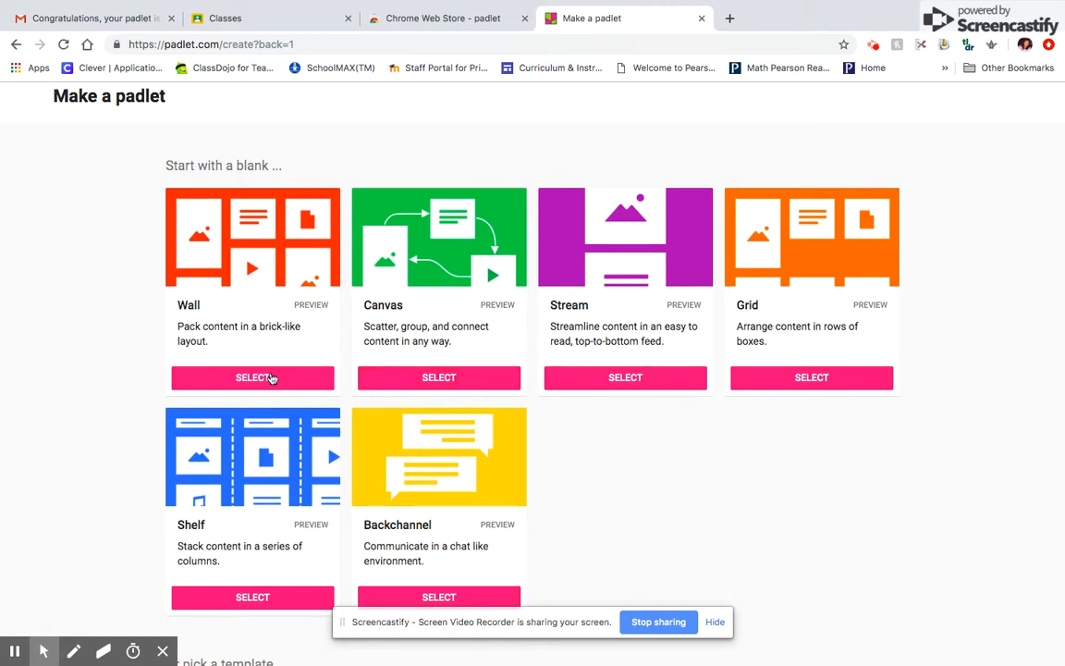
left_click(264, 379)
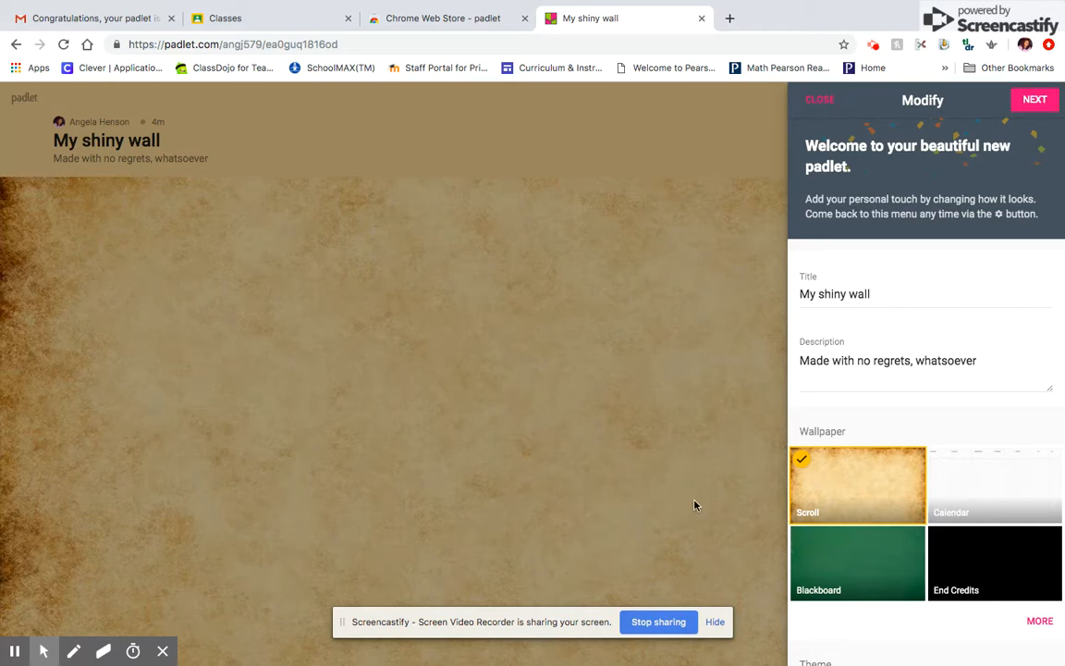
Step: Change the new padlet's title to "My Acrostic Poems"
scroll(879, 504, "down", 3)
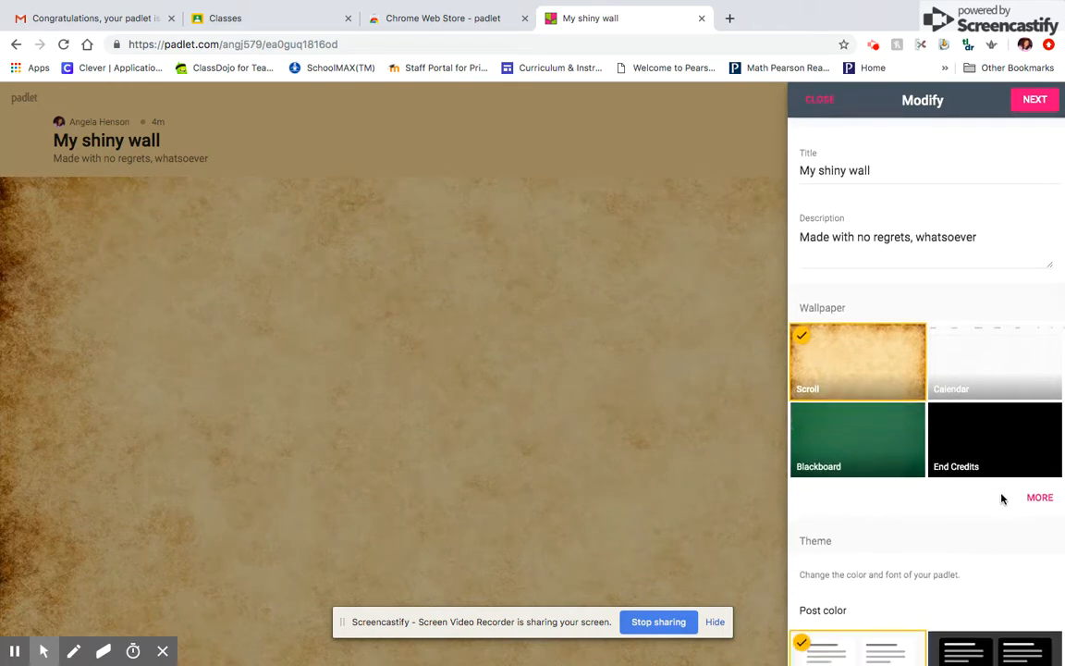
scroll(960, 442, "down", 10)
scroll(960, 442, "down", 3)
scroll(959, 441, "up", 15)
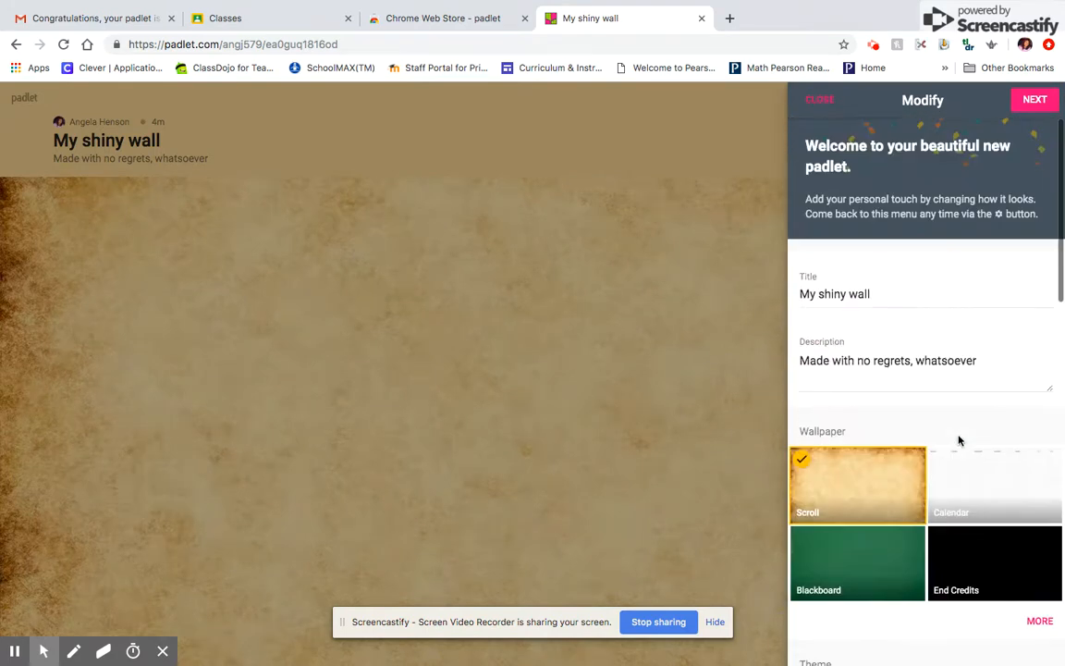
left_click(888, 298)
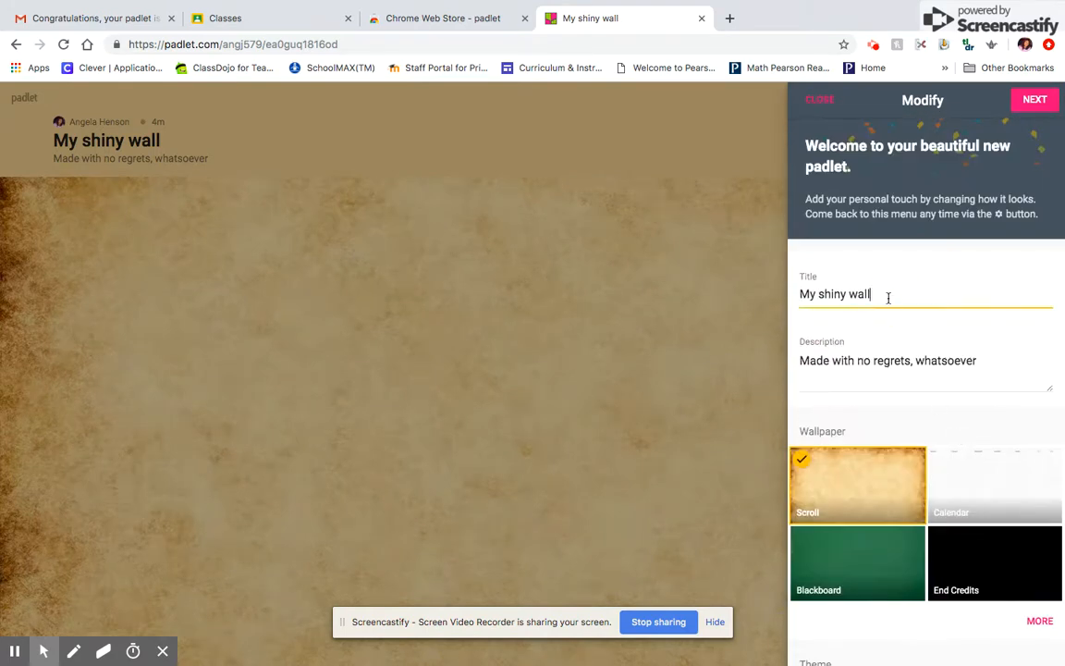
key("BackSpace")
key("BackSpace")
key("BackSpace")
key("BackSpace")
key("BackSpace")
key("BackSpace")
key("BackSpace")
key("BackSpace")
key("BackSpace")
key("BackSpace")
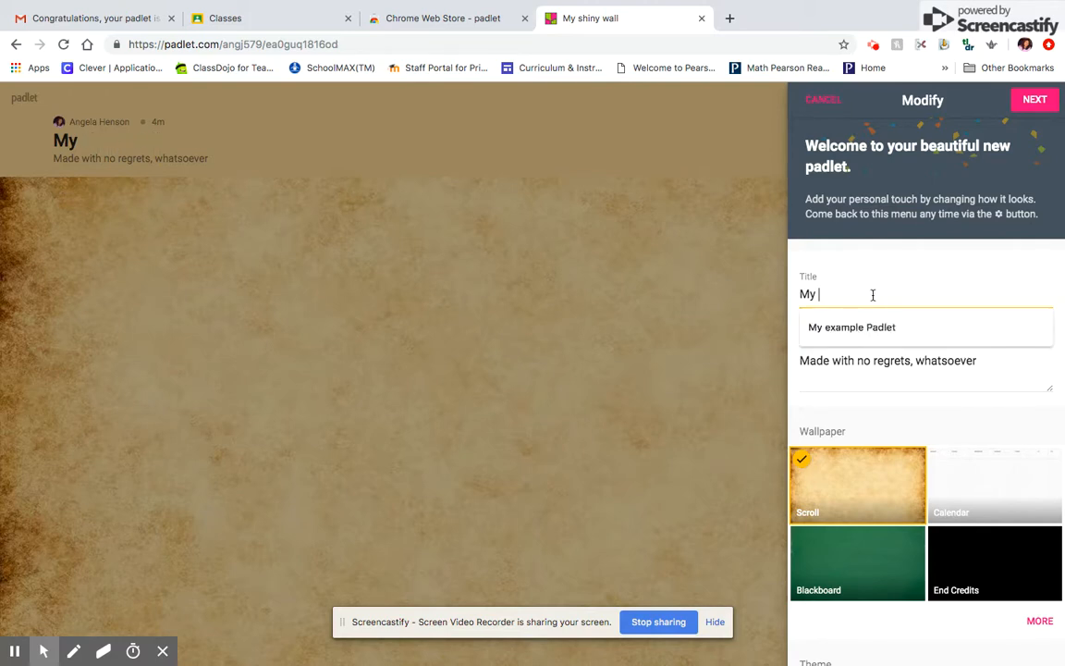
type("Ac")
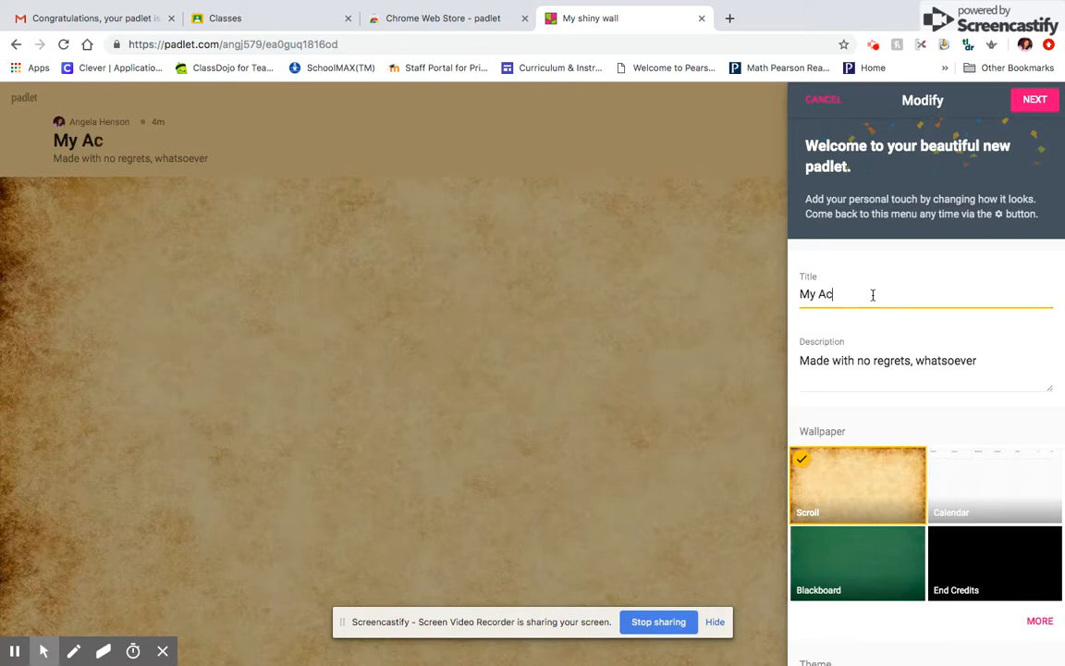
type("rostic Pe")
key("BackSpace")
type("o")
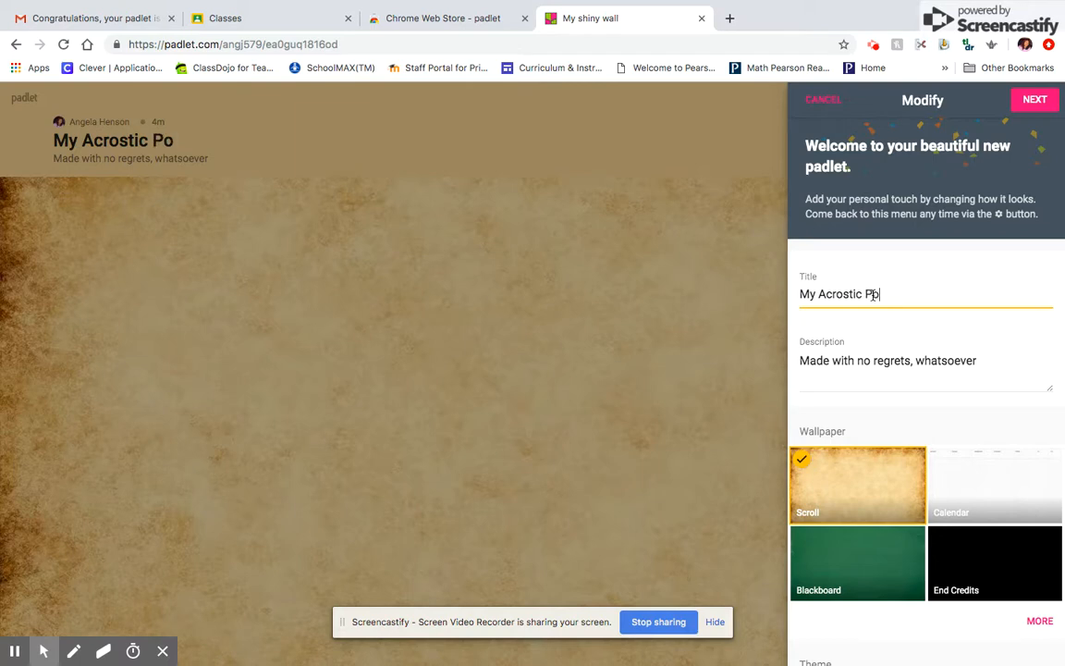
type("ems")
left_click(984, 360)
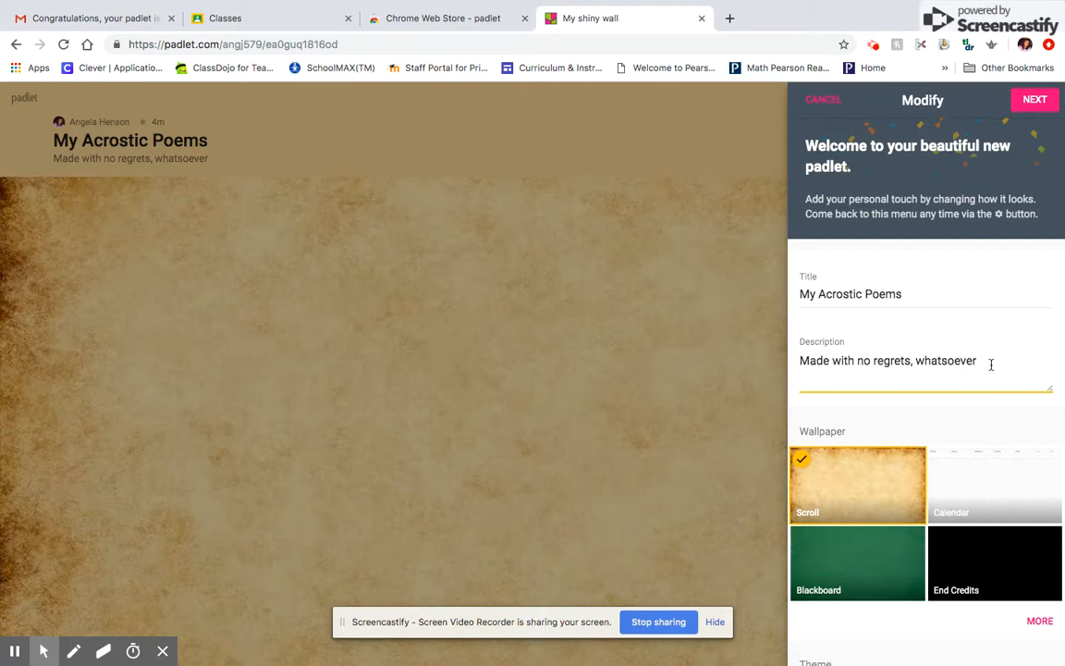
Step: Browse the full wallpaper gallery, set the selected Scroll wallpaper to tiled display, and return to the padlet's settings
scroll(1022, 420, "down", 3)
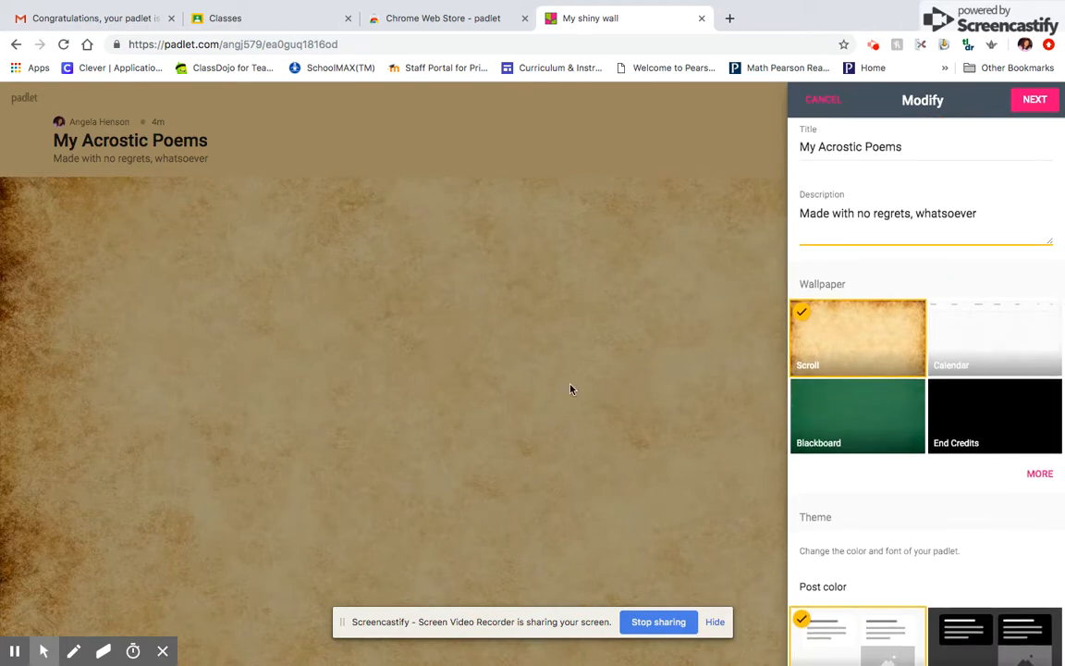
left_click(1040, 473)
scroll(998, 483, "down", 20)
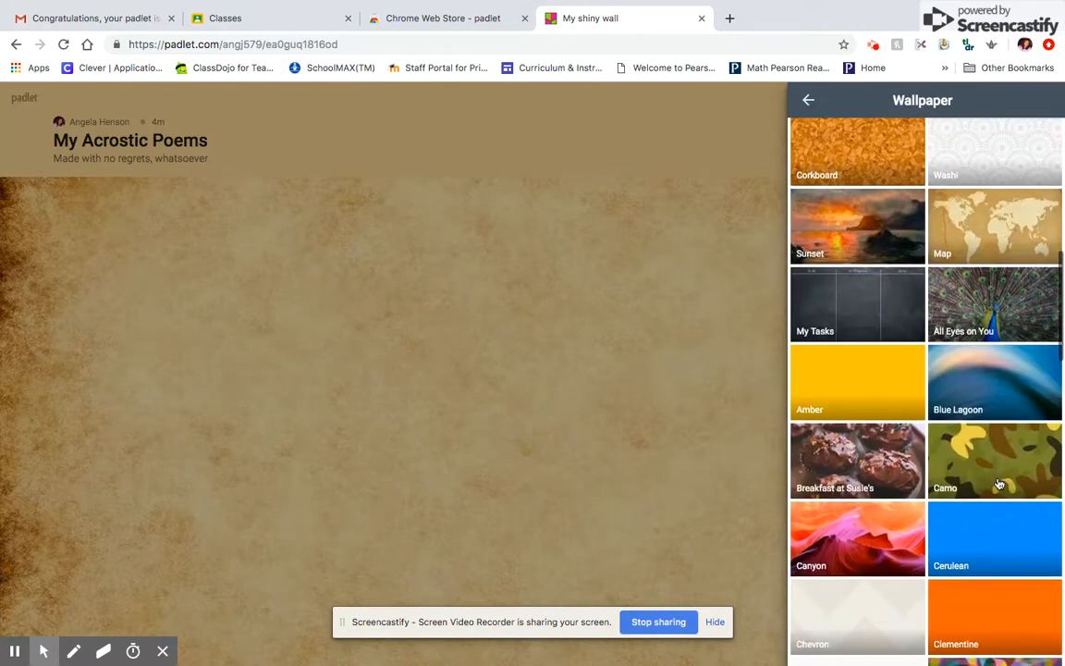
scroll(998, 483, "down", 6)
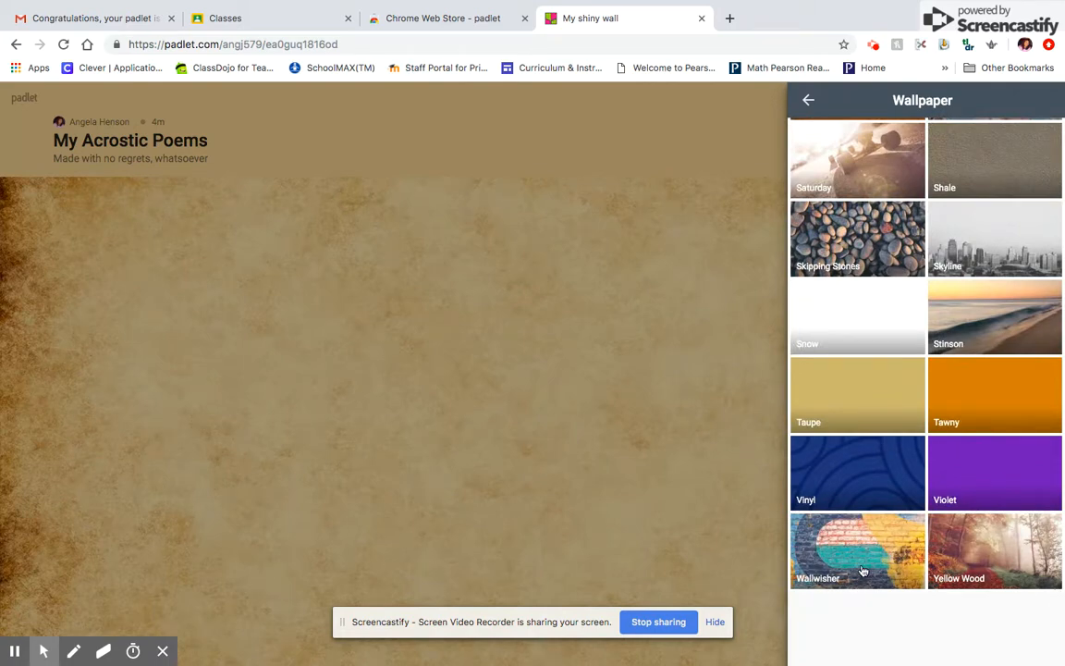
scroll(869, 559, "up", 20)
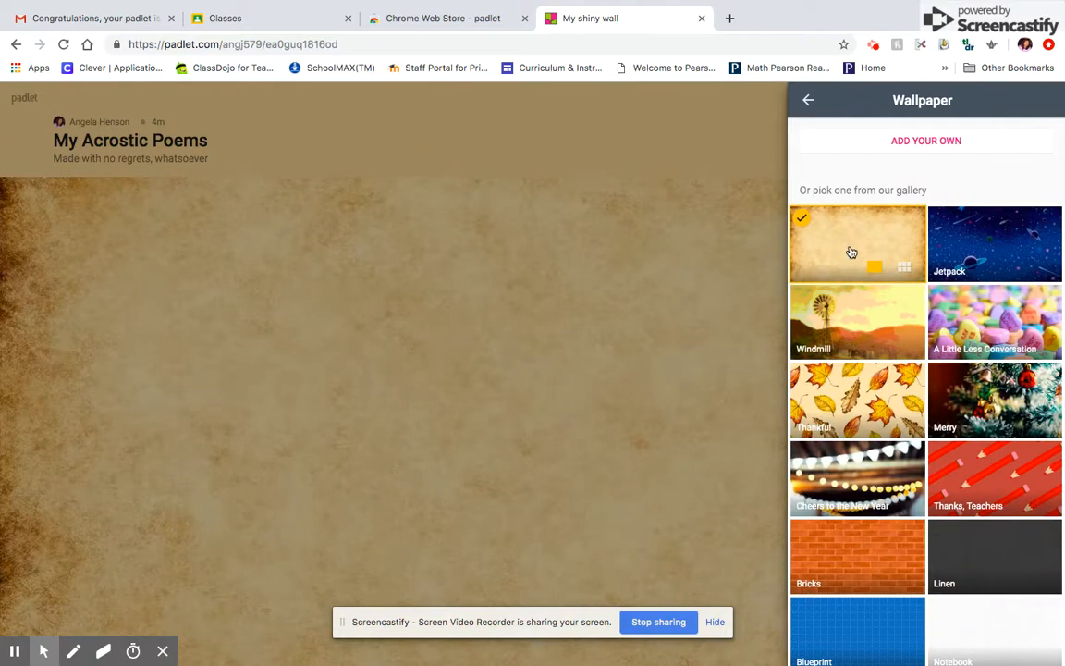
left_click(906, 268)
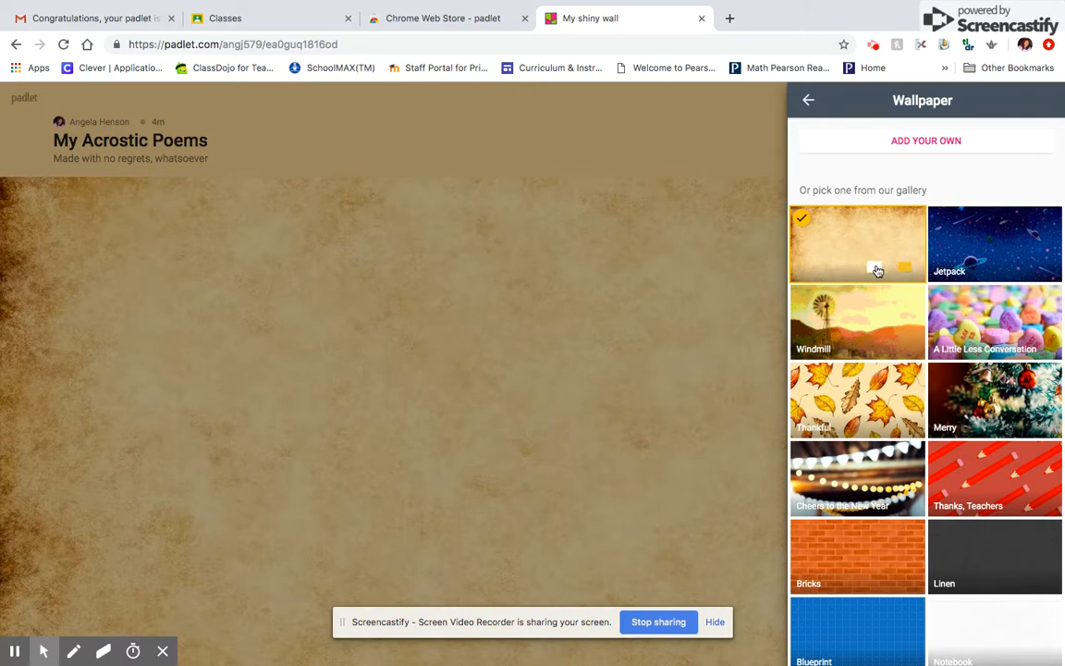
scroll(897, 354, "down", 15)
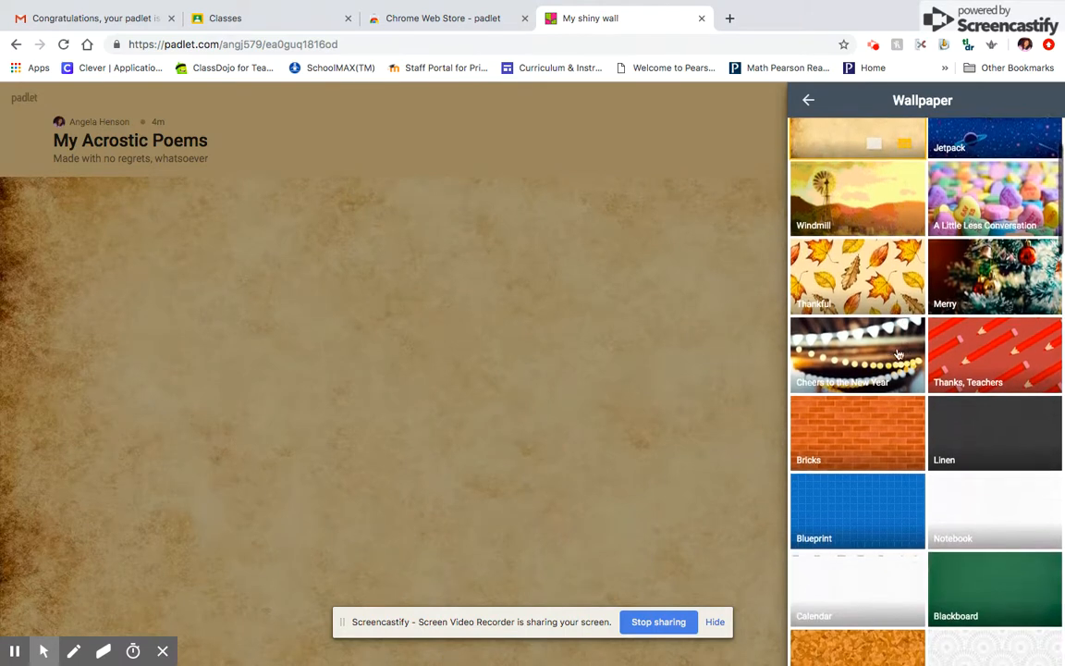
scroll(897, 354, "down", 3)
scroll(897, 354, "up", 15)
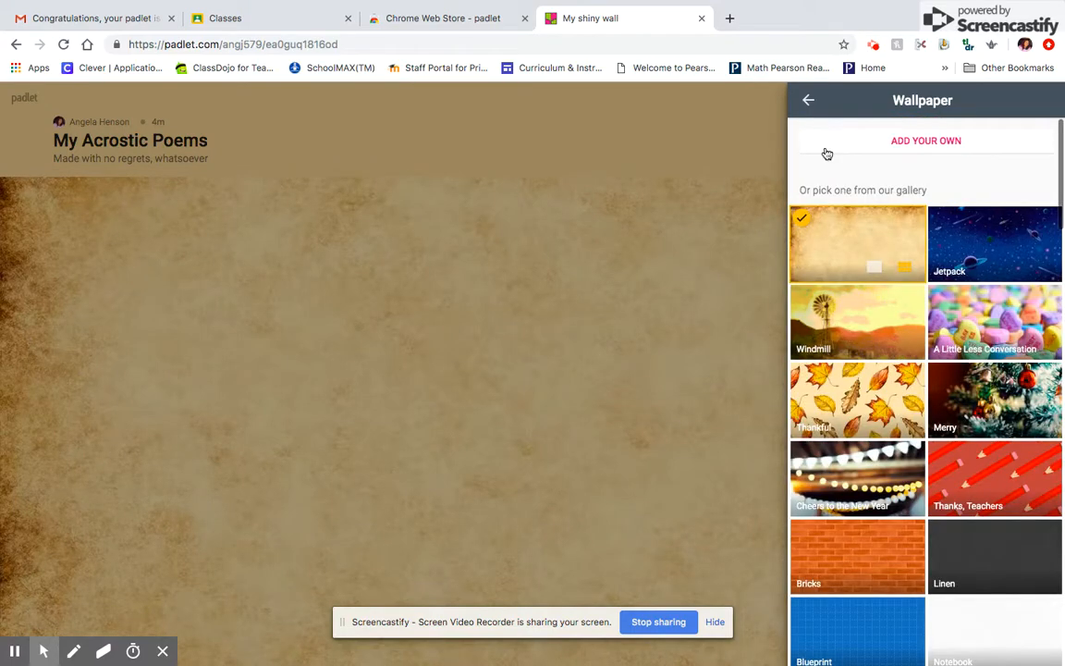
left_click(808, 100)
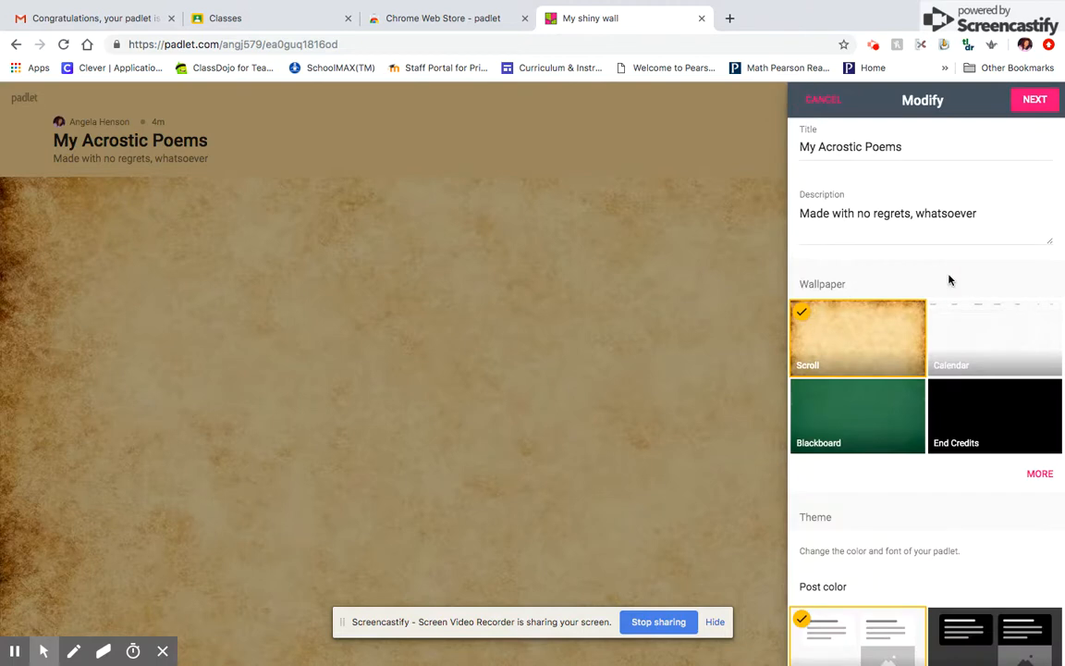
Step: Look over the theme options and try the zipper-mouth face as the padlet's icon, reverting to no icon
scroll(951, 280, "down", 5)
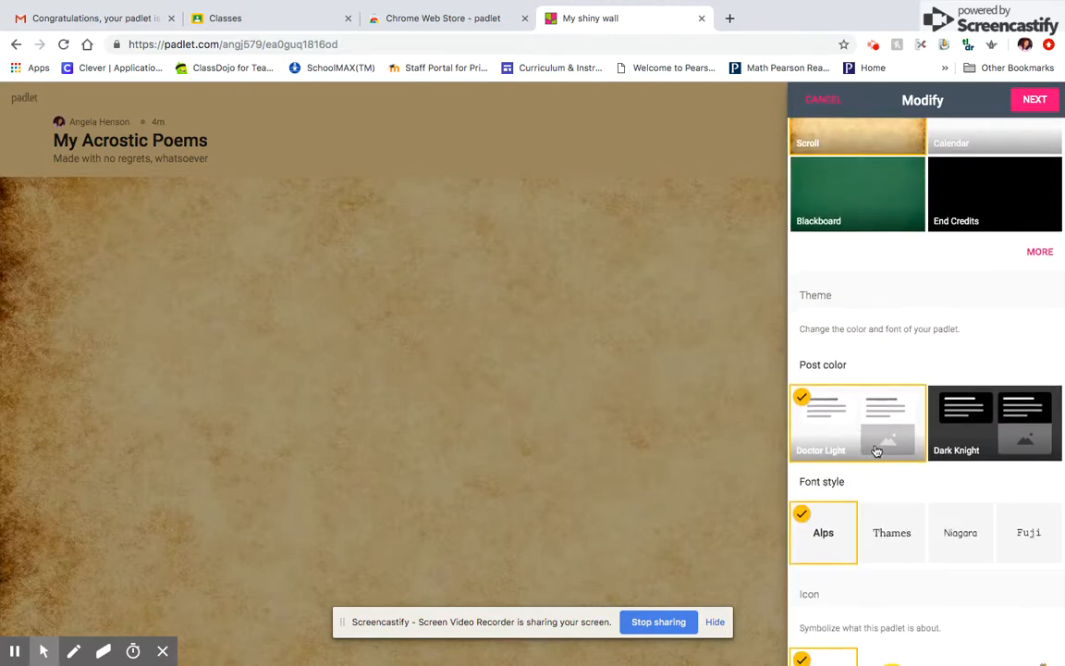
scroll(883, 492, "down", 3)
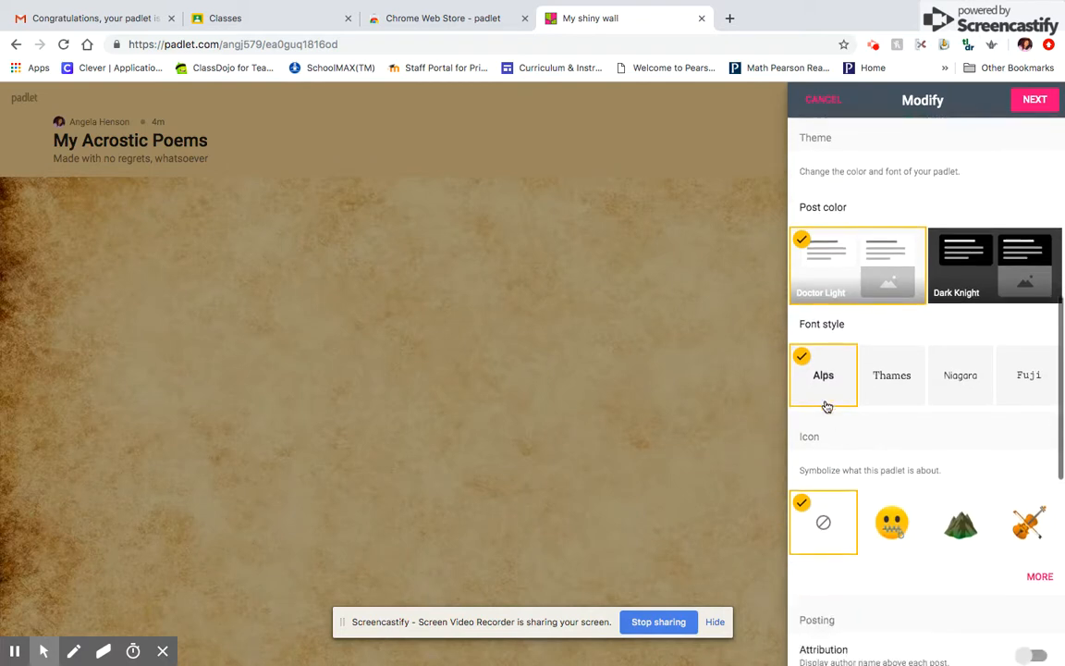
scroll(867, 553, "down", 2)
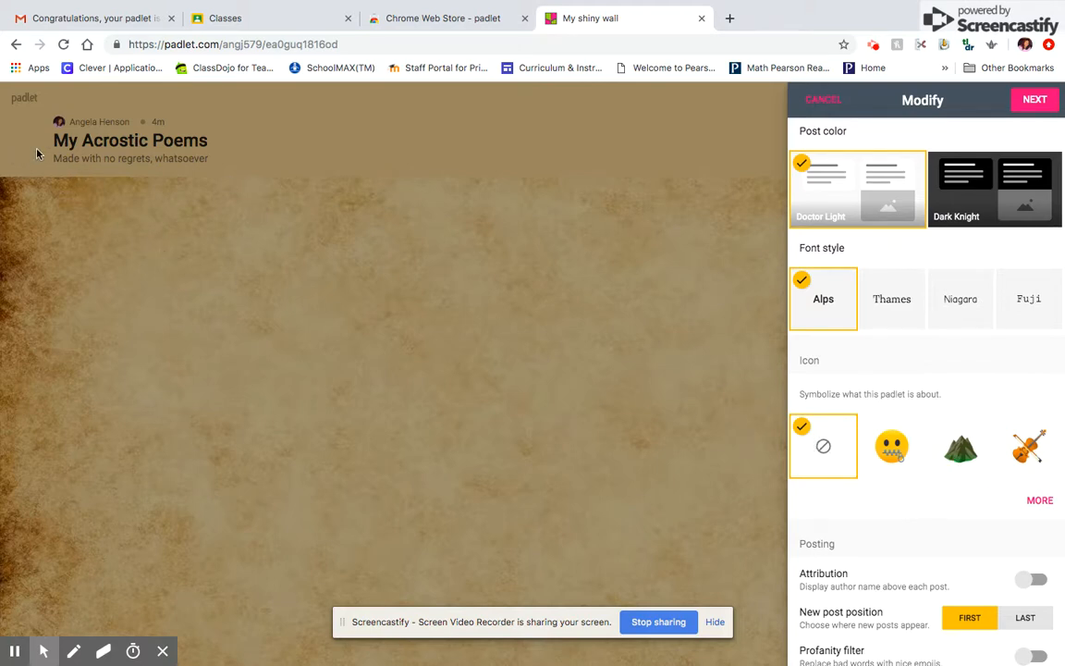
left_click(904, 458)
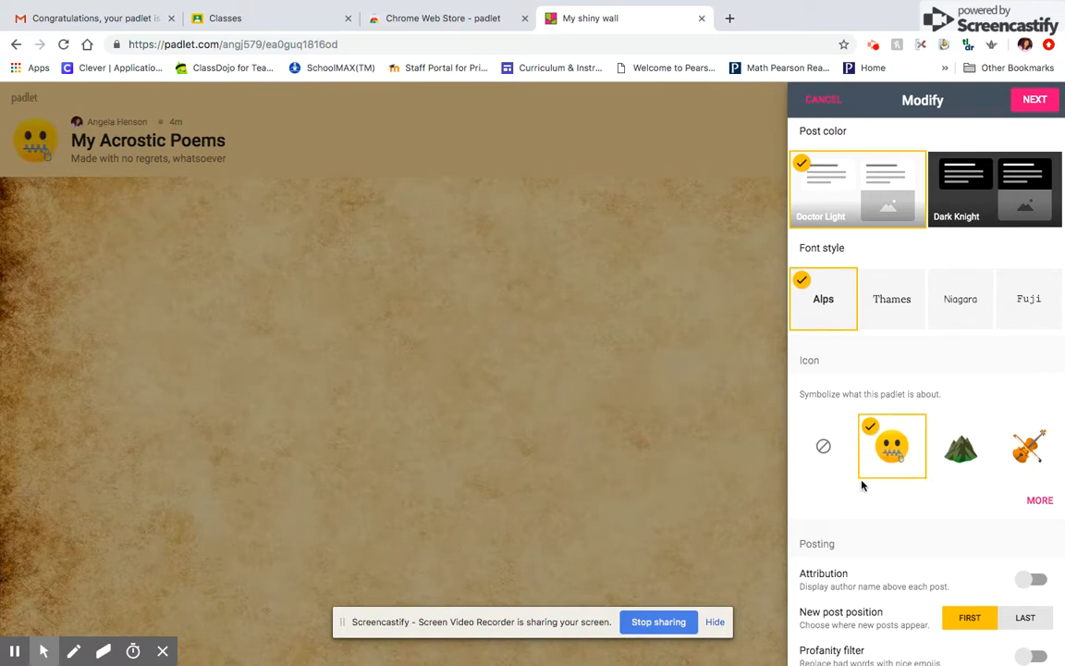
left_click(824, 449)
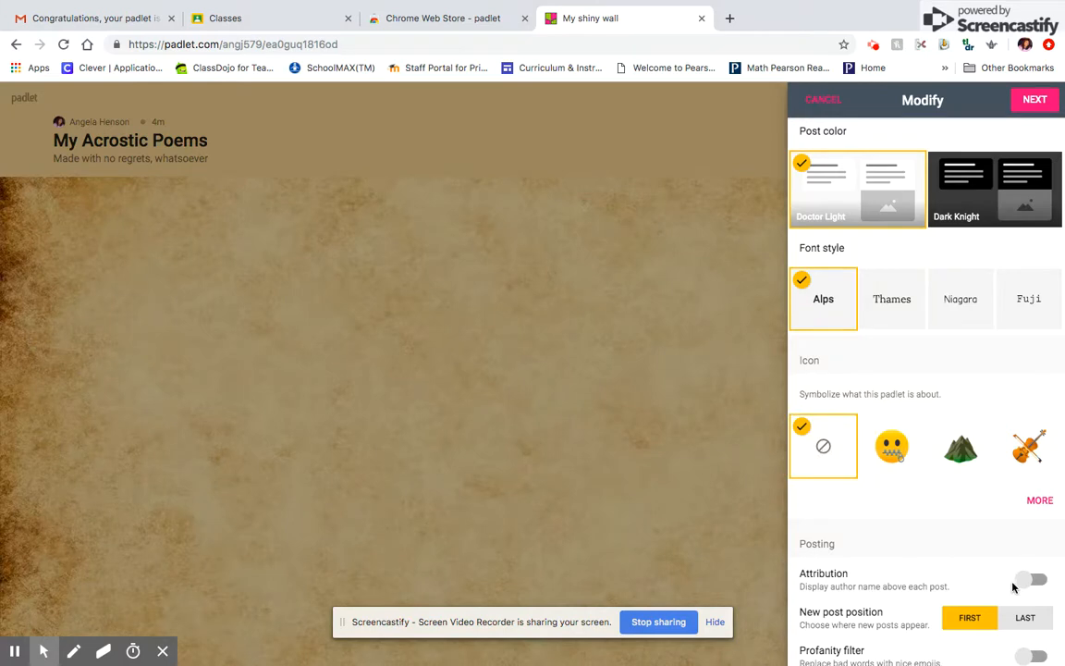
Step: Turn on author attribution and the profanity filter in the padlet's posting settings
scroll(910, 523, "down", 3)
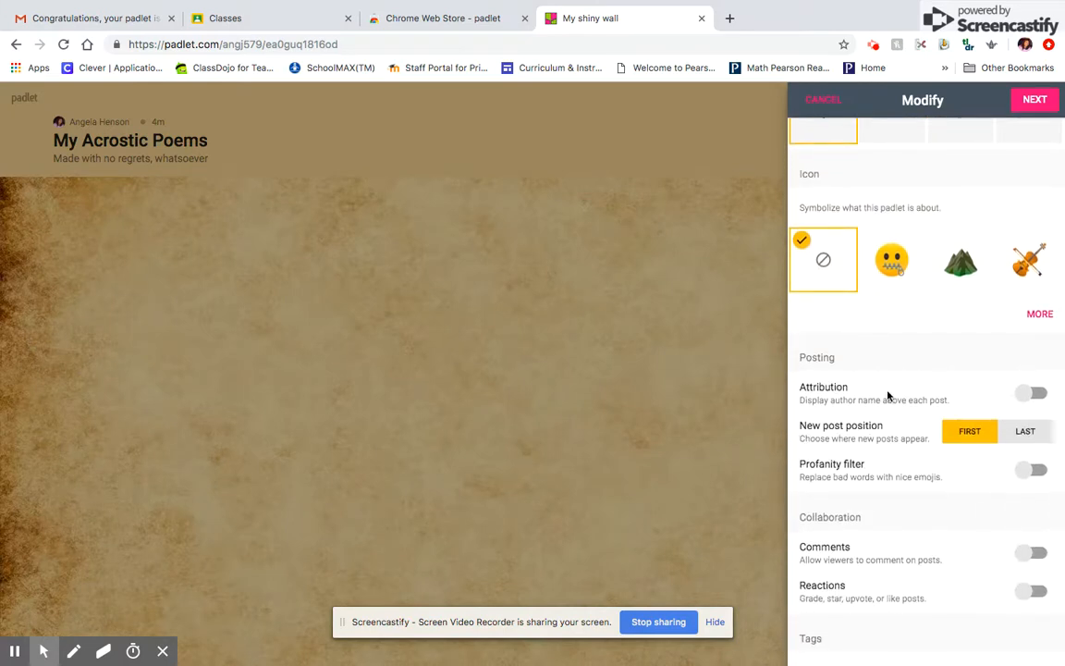
left_click(1029, 396)
left_click(1025, 473)
scroll(1003, 531, "down", 1)
scroll(999, 544, "down", 3)
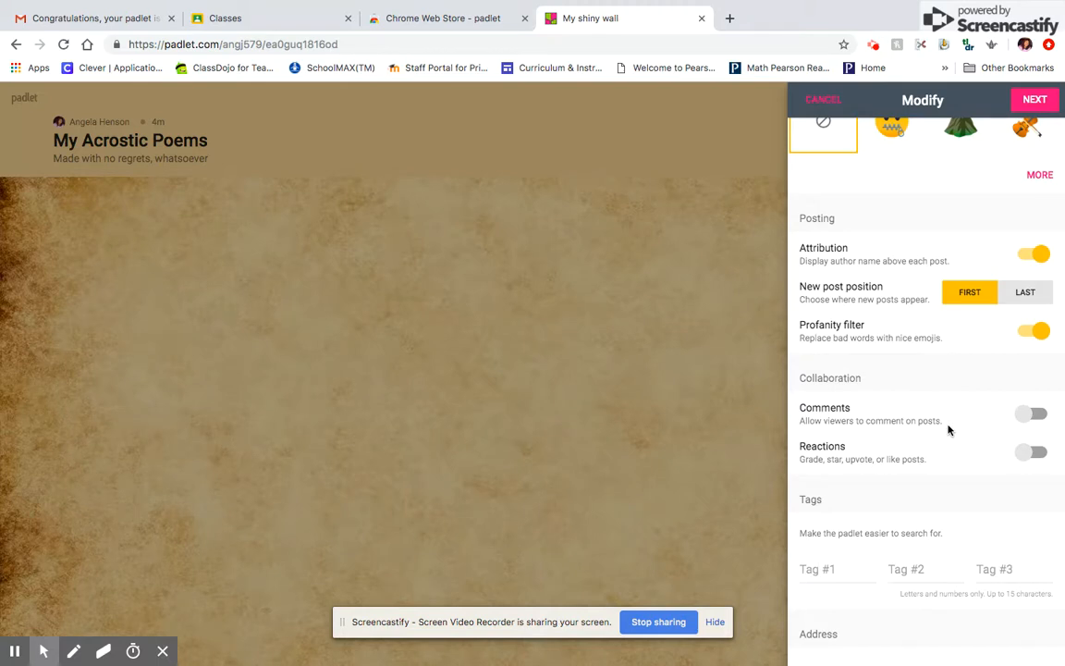
Step: Enable Like reactions for posts, then save the settings and open the finished padlet
left_click(1026, 454)
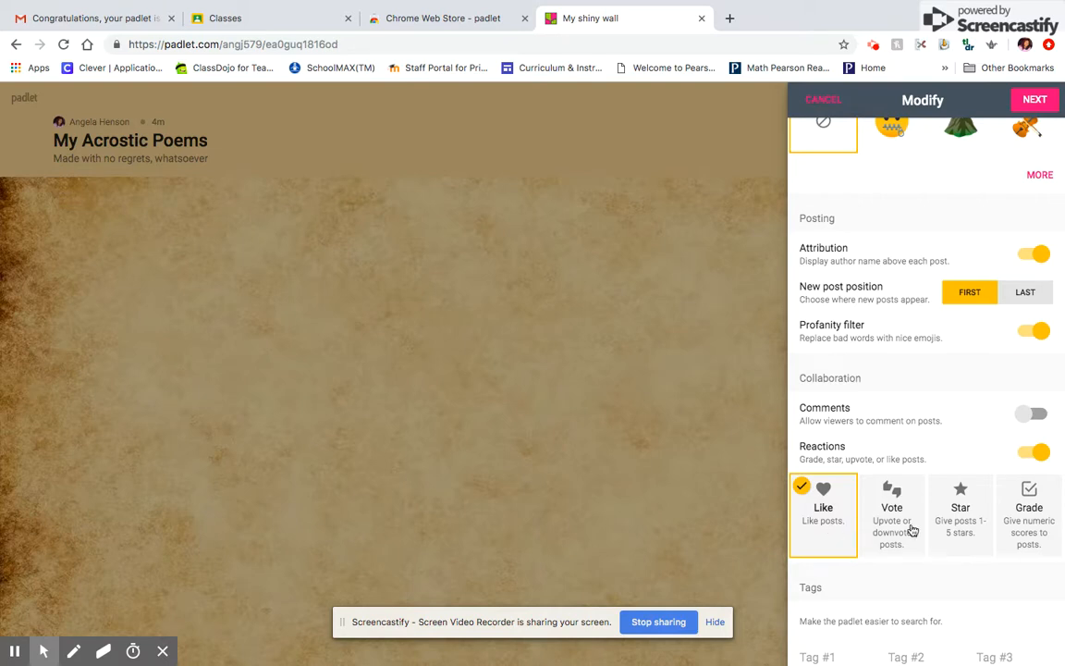
scroll(911, 529, "down", 5)
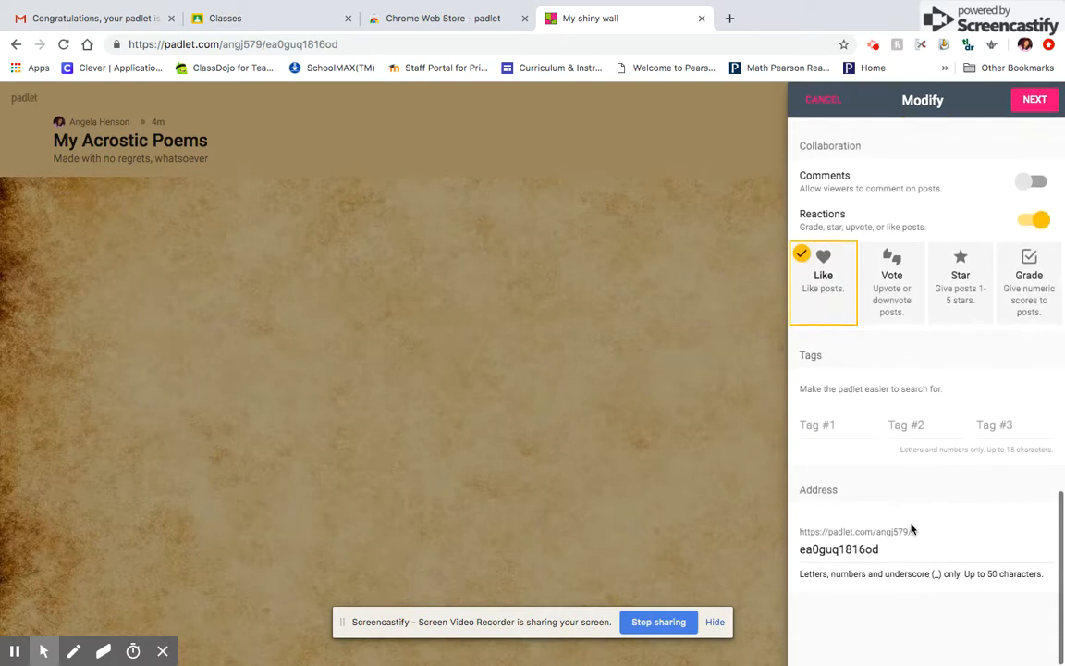
scroll(911, 529, "up", 4)
scroll(910, 529, "up", 5)
left_click(1034, 100)
left_click(922, 296)
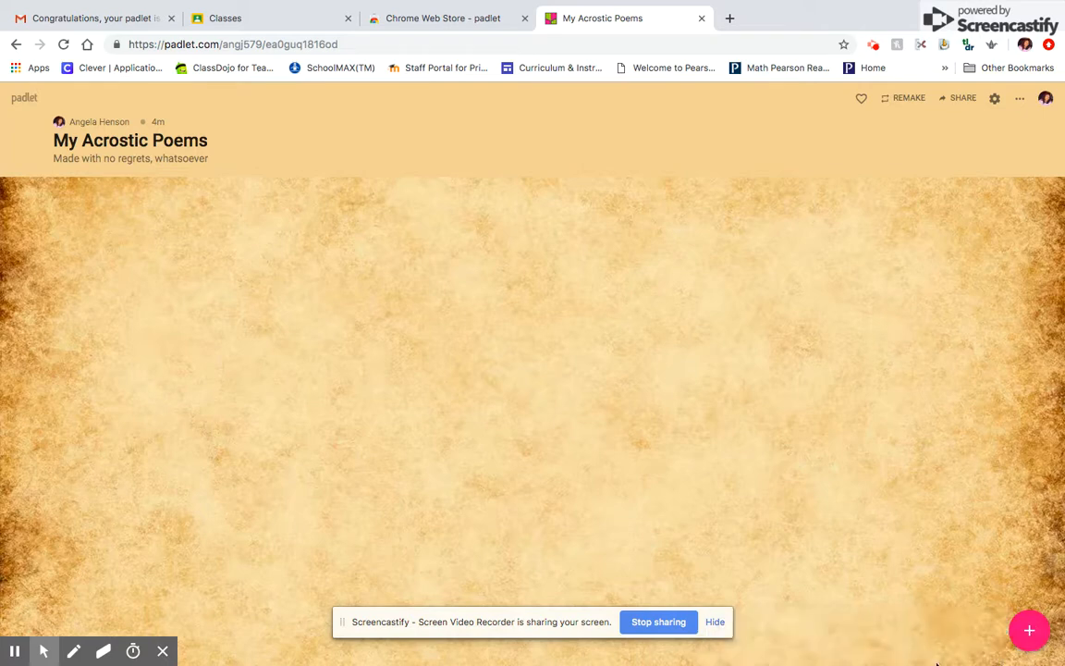
Step: Add a new post to the wall and title it with the teacher's name
left_click(1030, 639)
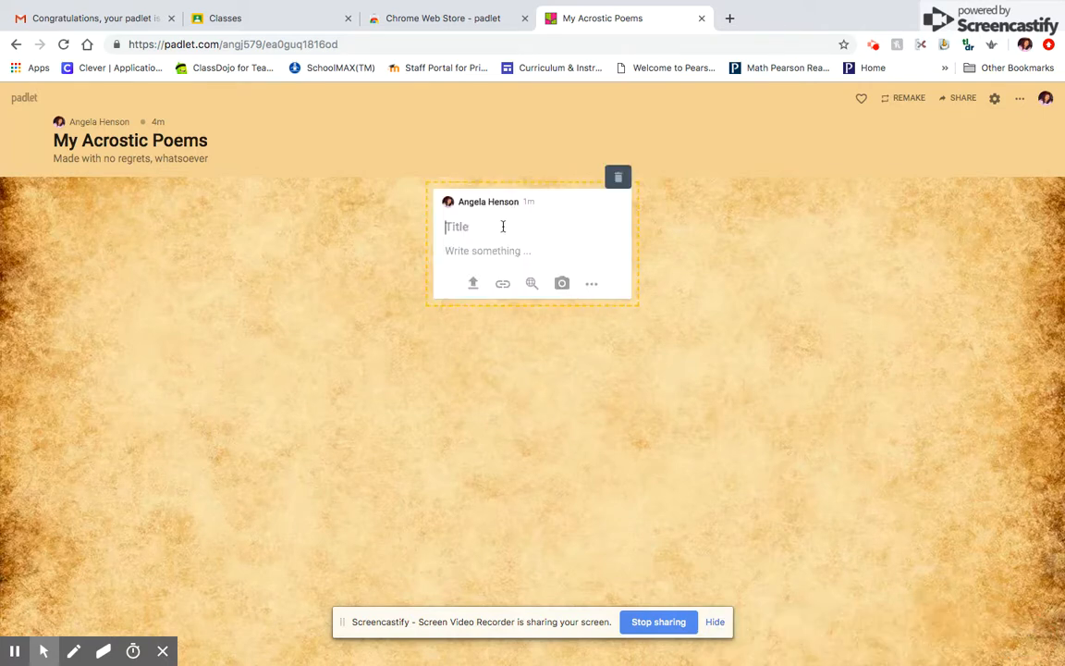
left_click(502, 225)
type("Ms. Henson")
key("Tab")
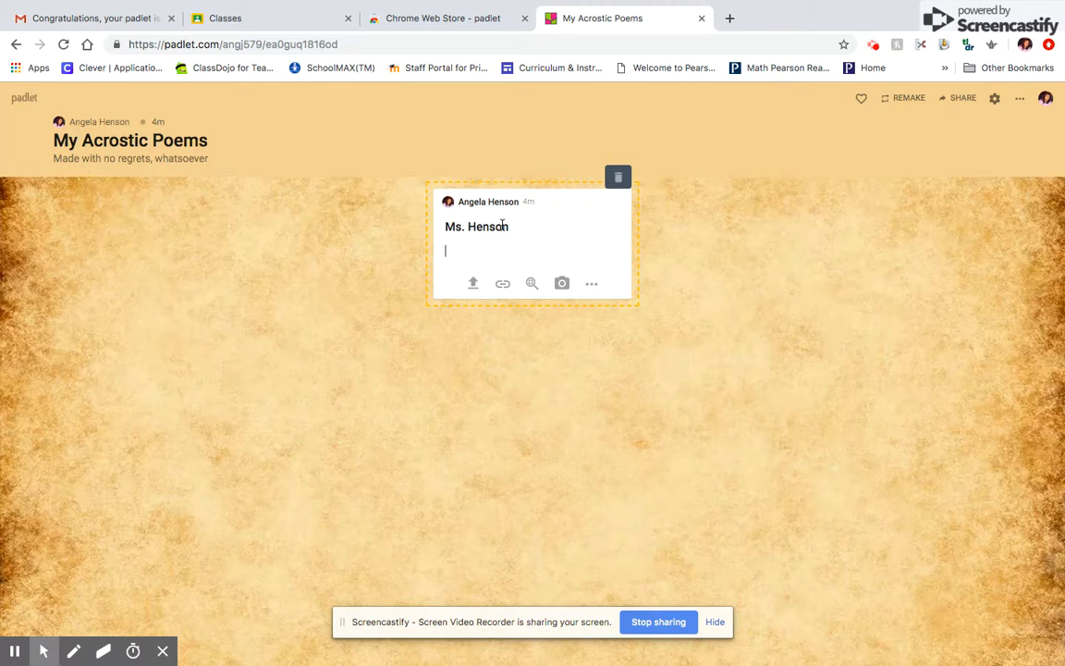
Step: Write the poem's first three lines in the post: "Marvelously kind and sweet", "Smart and funny" and "Hardworking teacher"
type("Marvelously kinds and sweet")
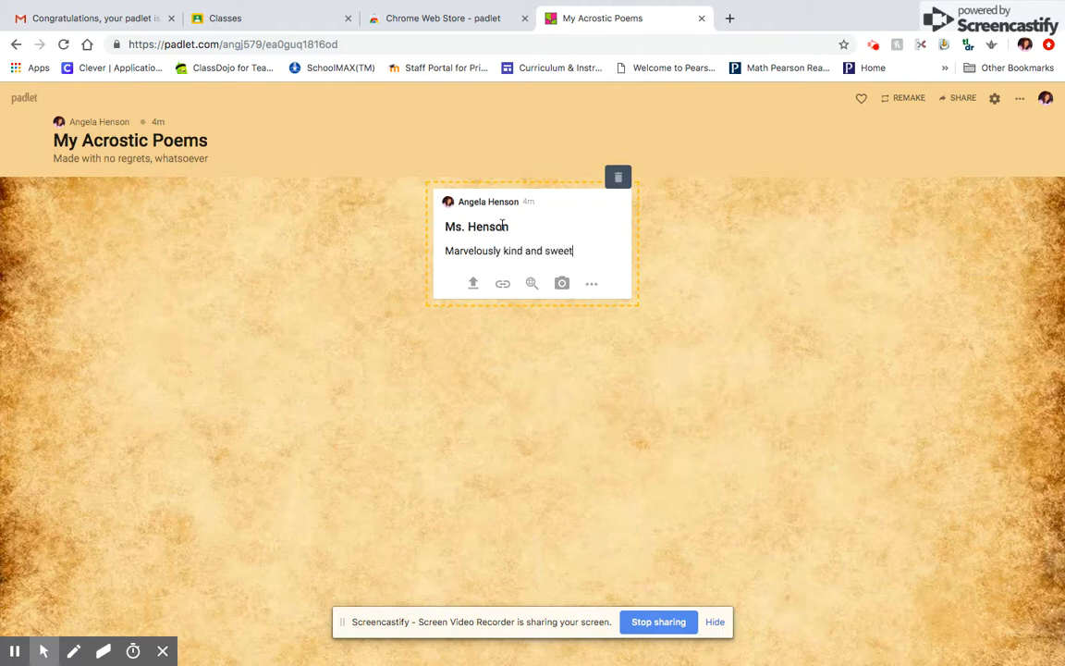
key("Return")
type("Smart and funny")
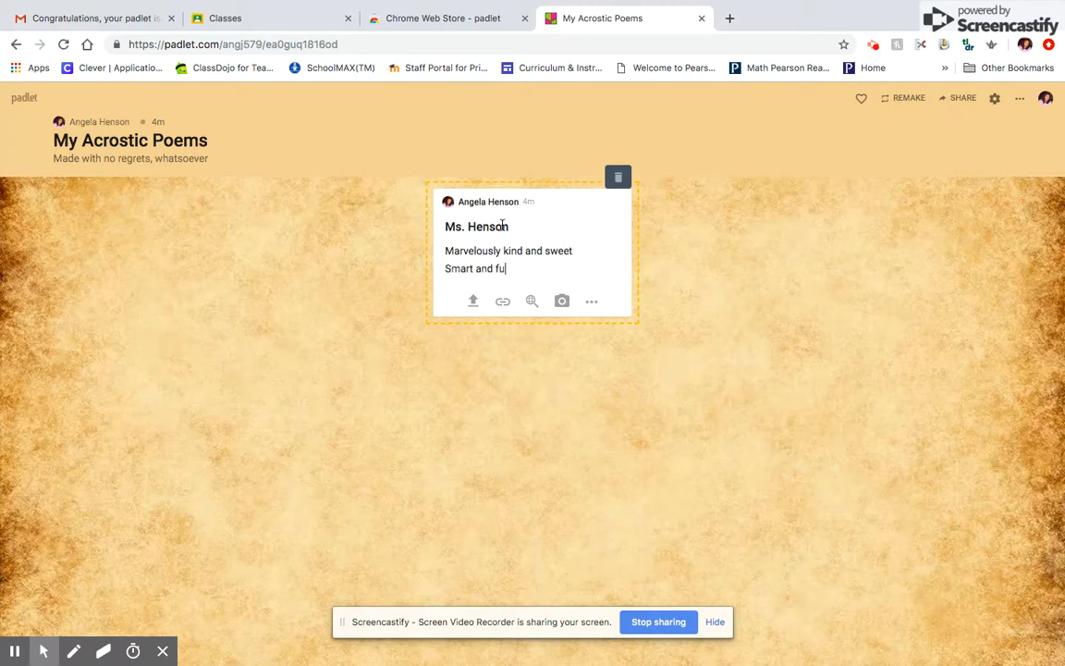
key("Return")
type("H")
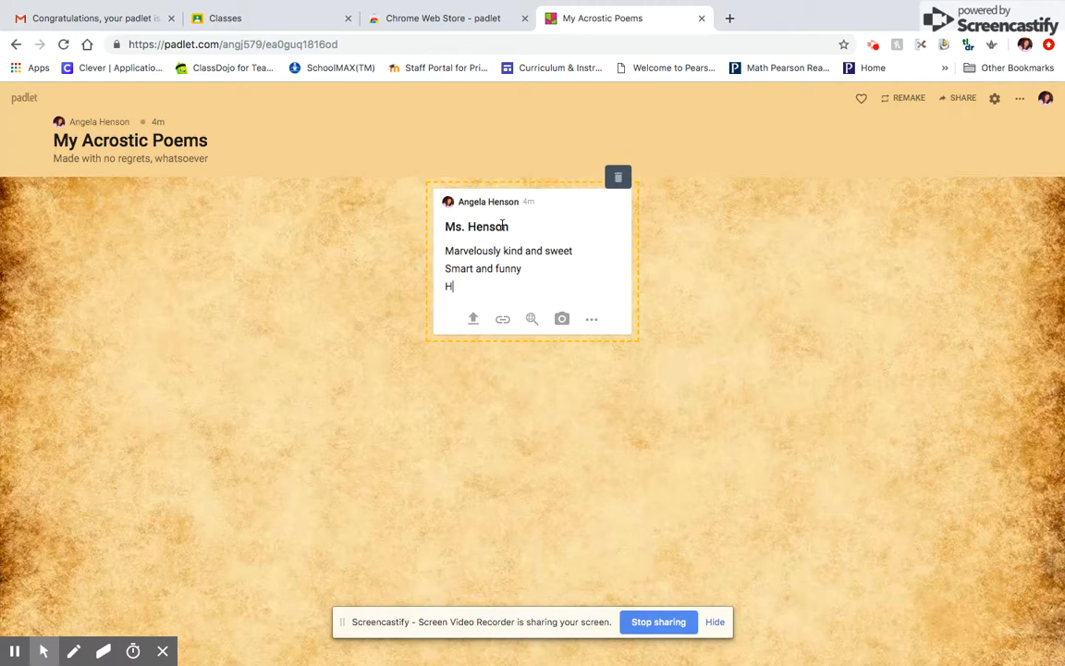
type("ardworking teachers")
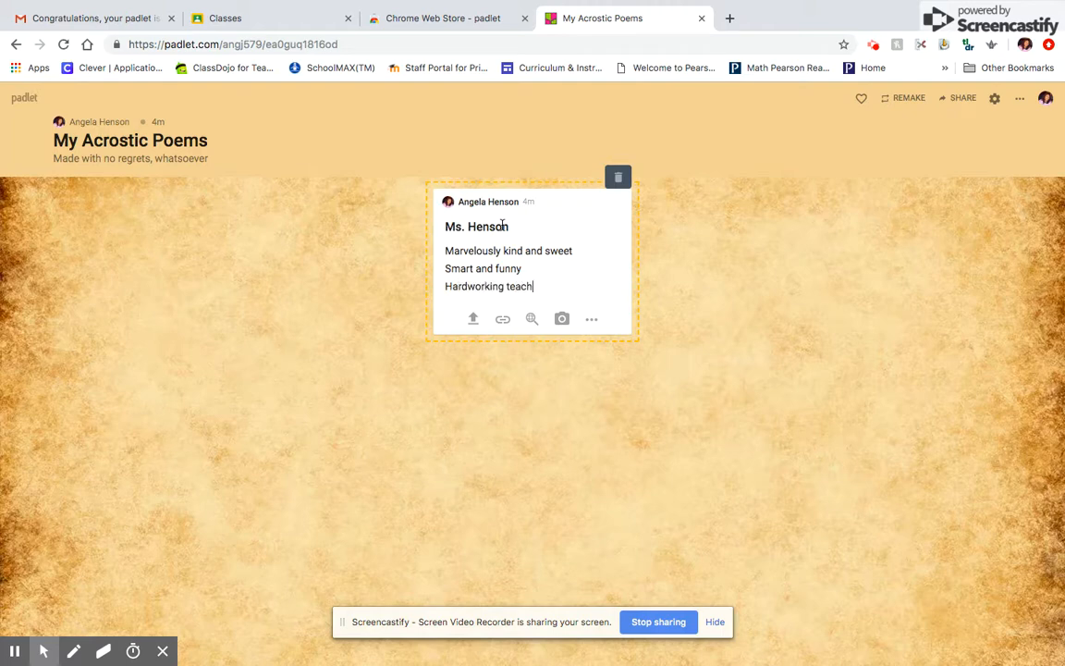
key("Return")
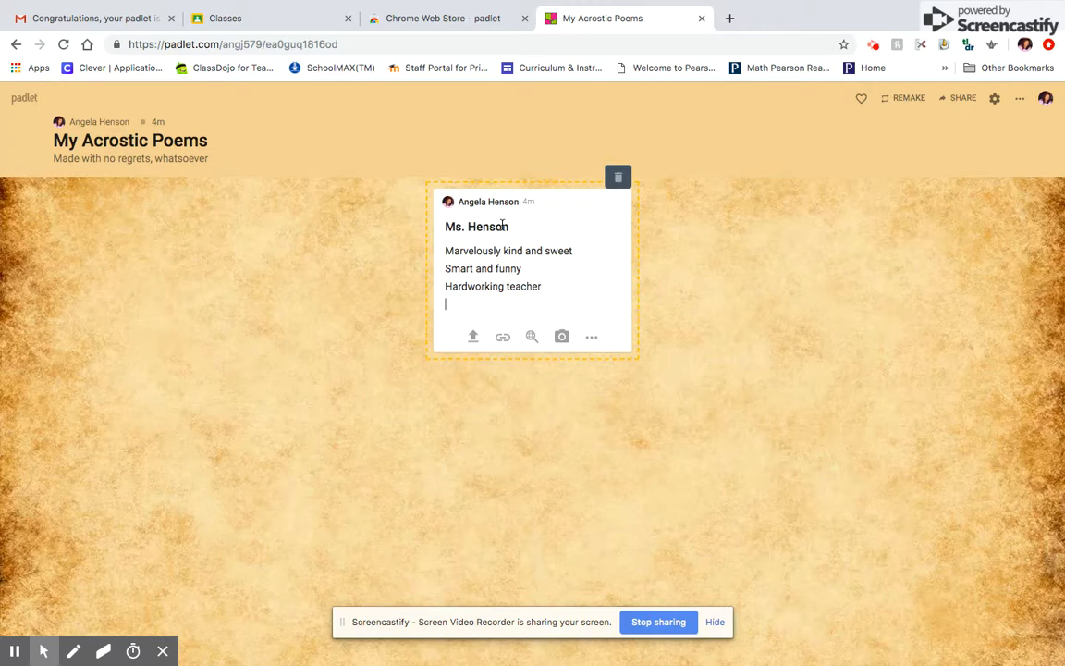
Step: Continue the poem with the lines "Energetic woman" and "No nonsense lady"
type("Energeetic woman")
key("Return")
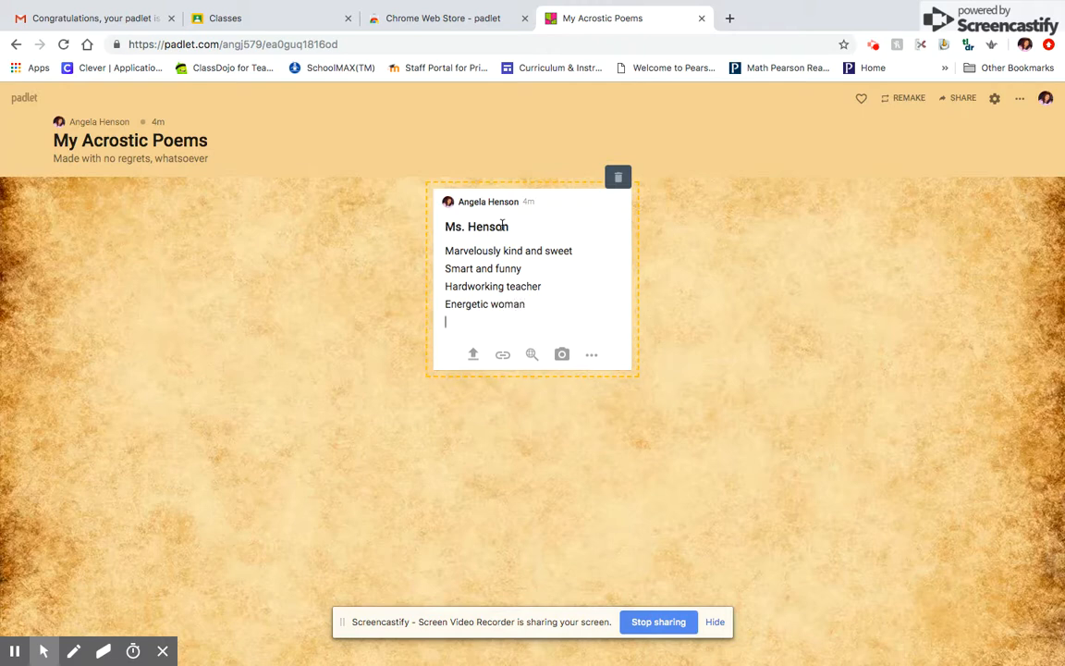
type("No nonsense lady")
key("Return")
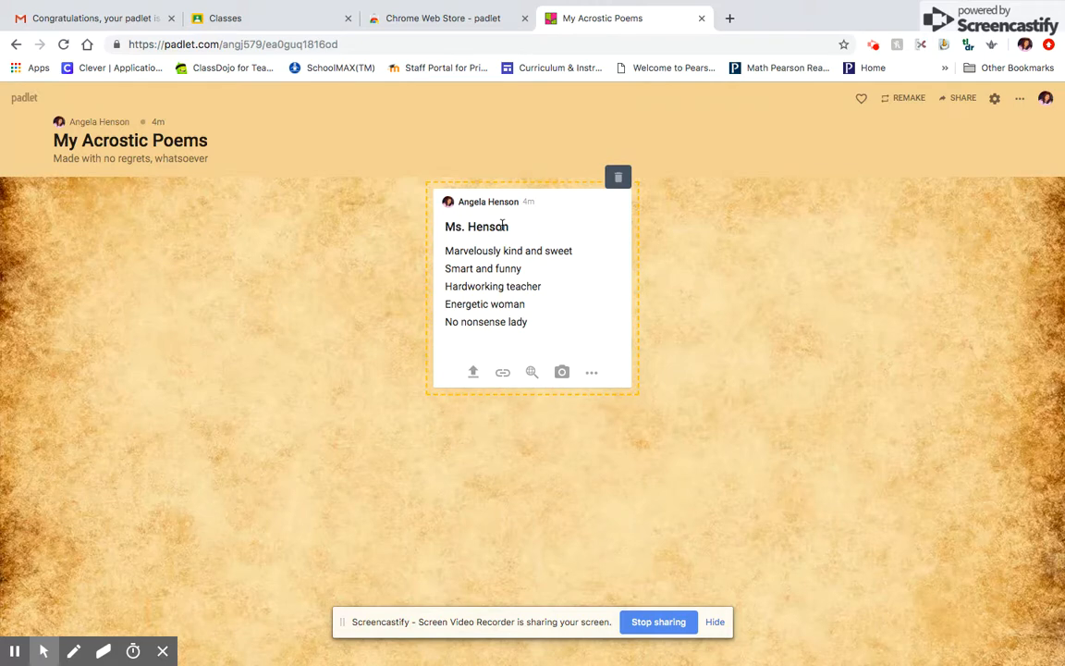
Step: Complete the poem with the lines "Smiles often", "One of a kind" and "Narrly", and publish the post
type("S")
type("mil")
type("ie")
key("BackSpace")
key("BackSpace")
type("es often")
key("Return")
type("One of a kind")
key("Return")
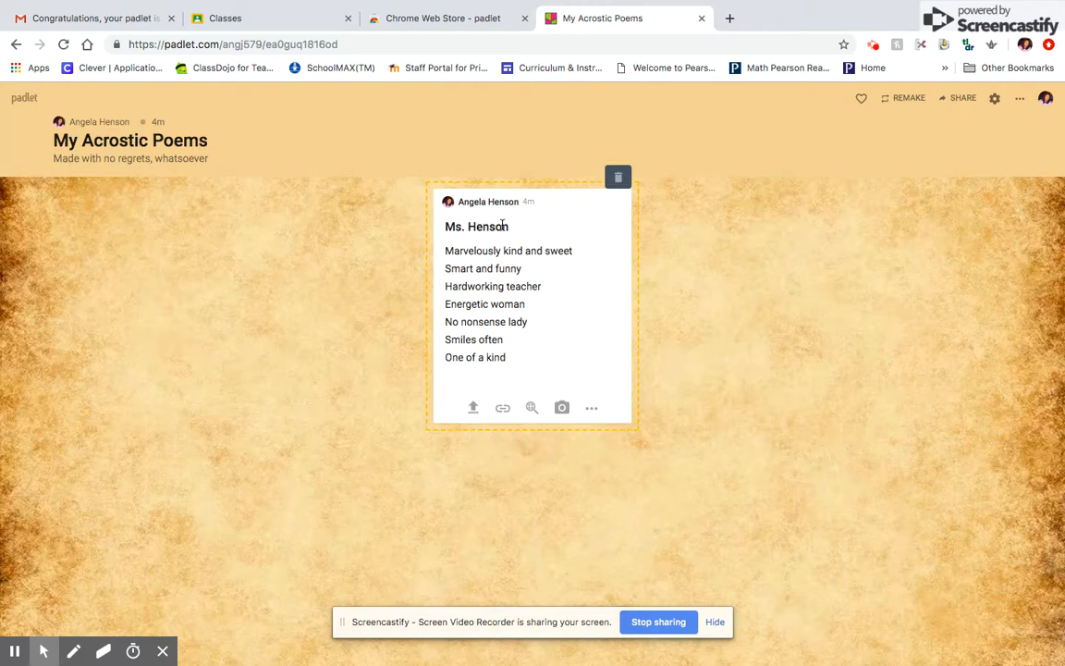
type("Narrly")
left_click(681, 305)
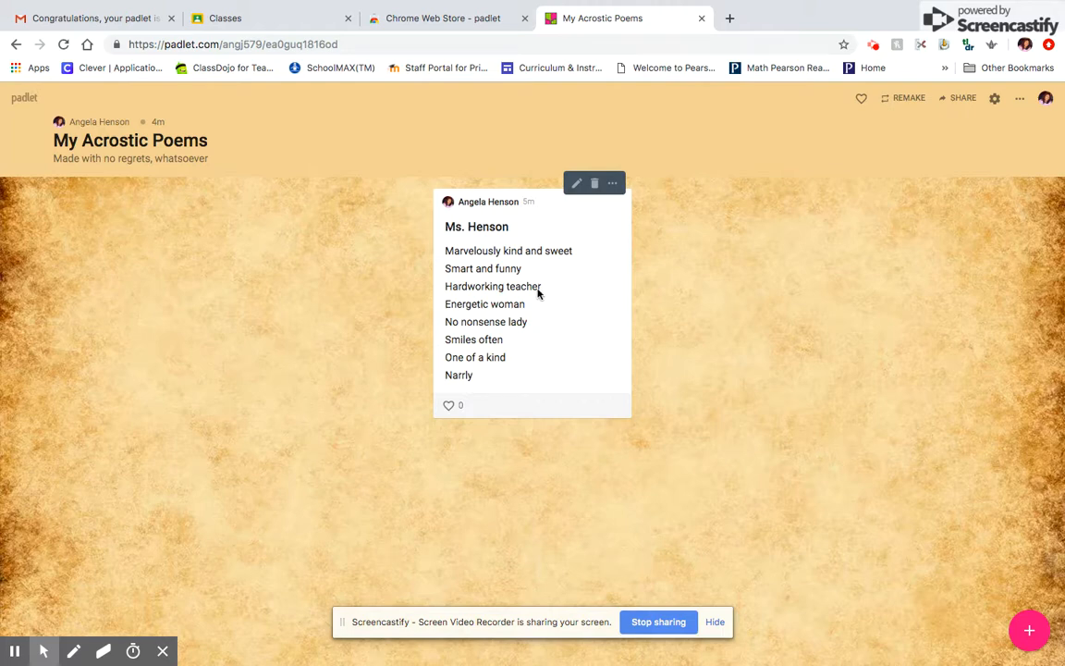
Step: Reopen the post for editing and bold the first letter of each of the poem's first three lines
left_click(576, 187)
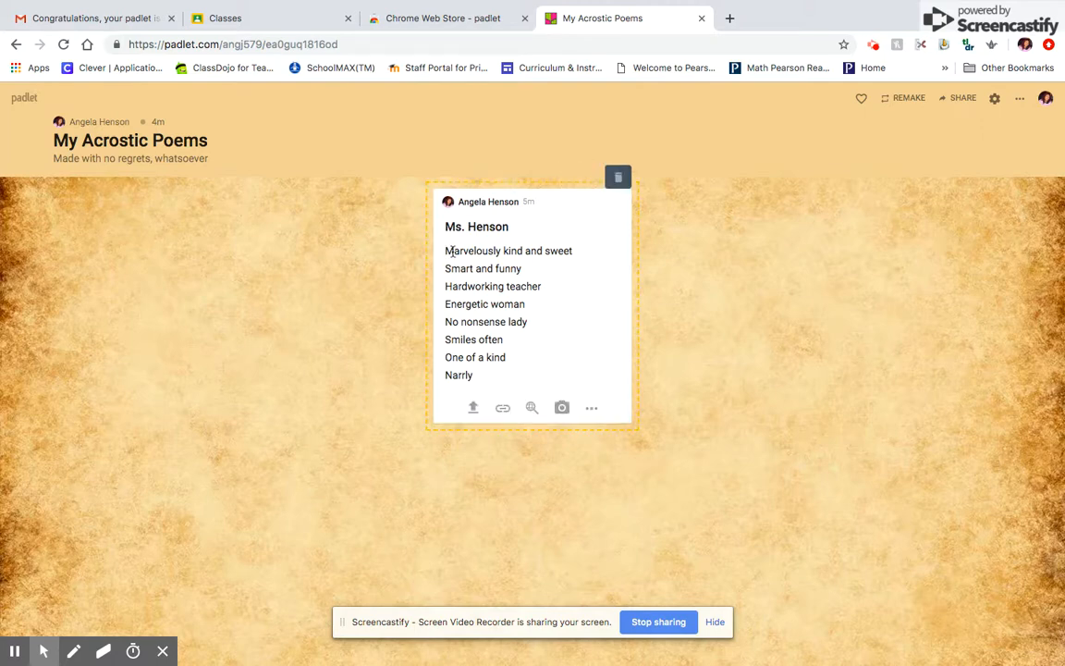
left_click_drag(444, 251, 454, 250)
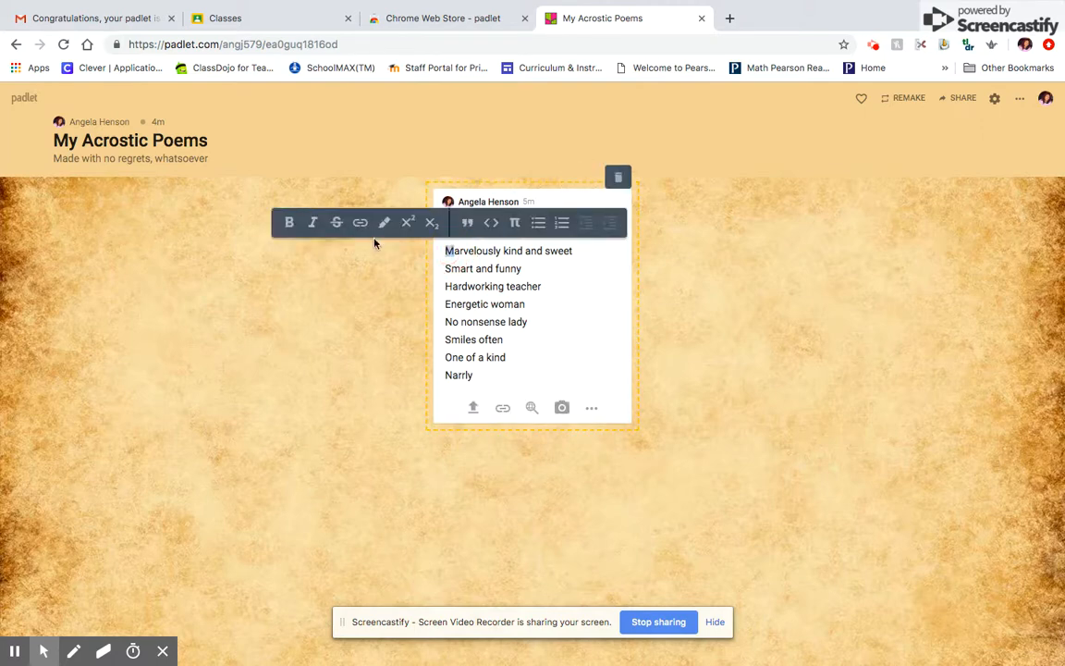
left_click(449, 268)
left_click_drag(449, 268, 445, 268)
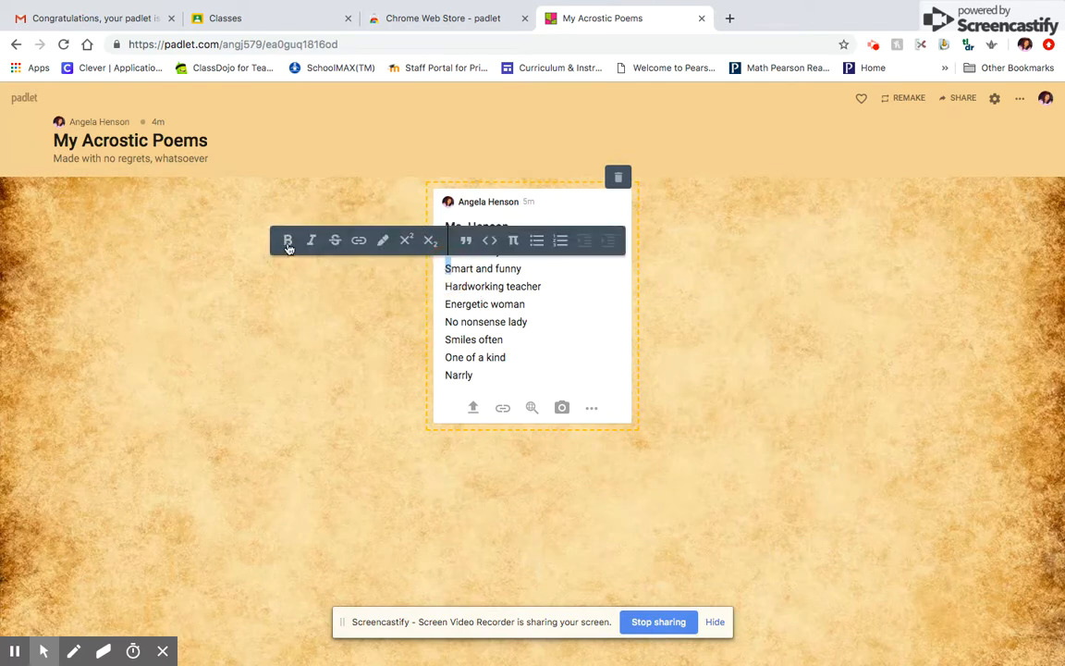
left_click_drag(450, 287, 444, 287)
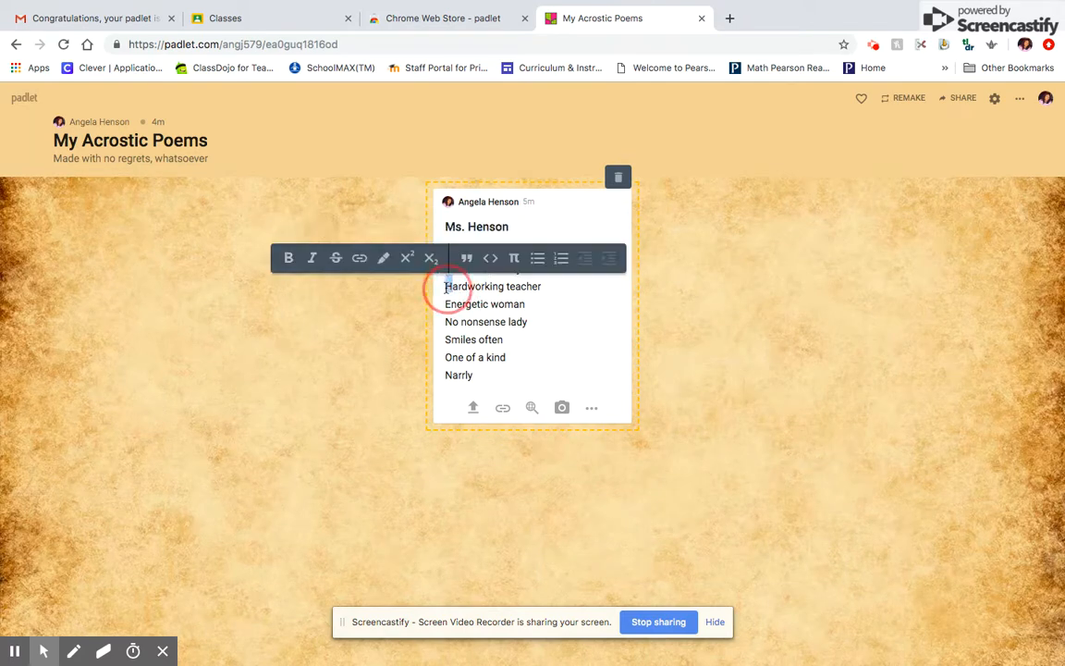
left_click(288, 258)
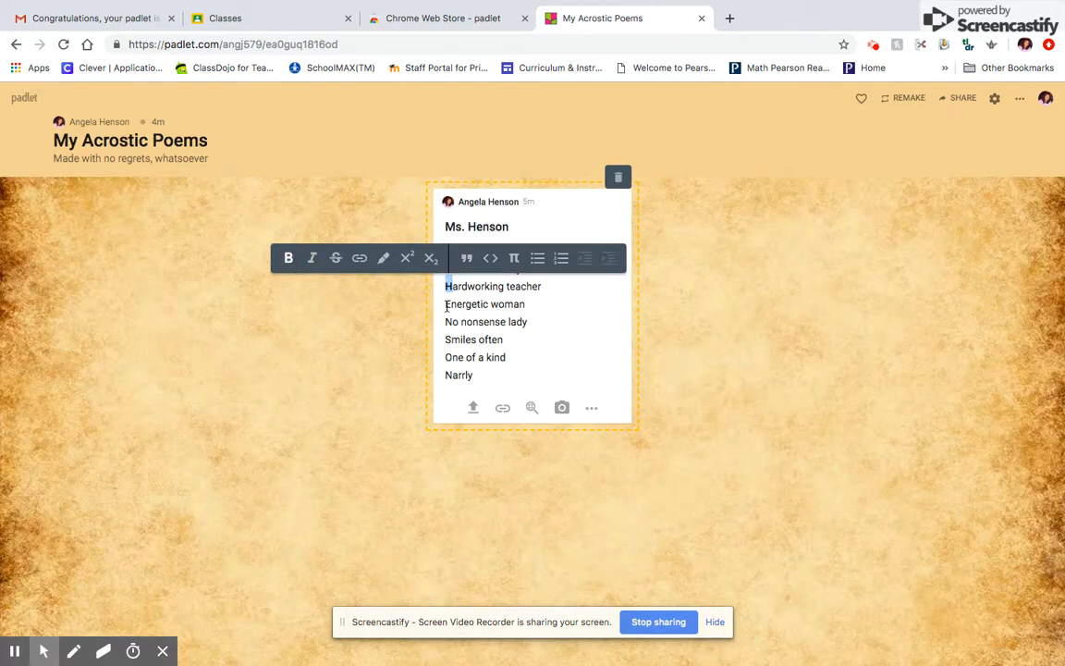
Step: Bold the initial letters of the lines "Energetic woman" and "No nonsense lady"
left_click_drag(447, 306, 445, 304)
left_click(287, 274)
left_click_drag(452, 320, 444, 321)
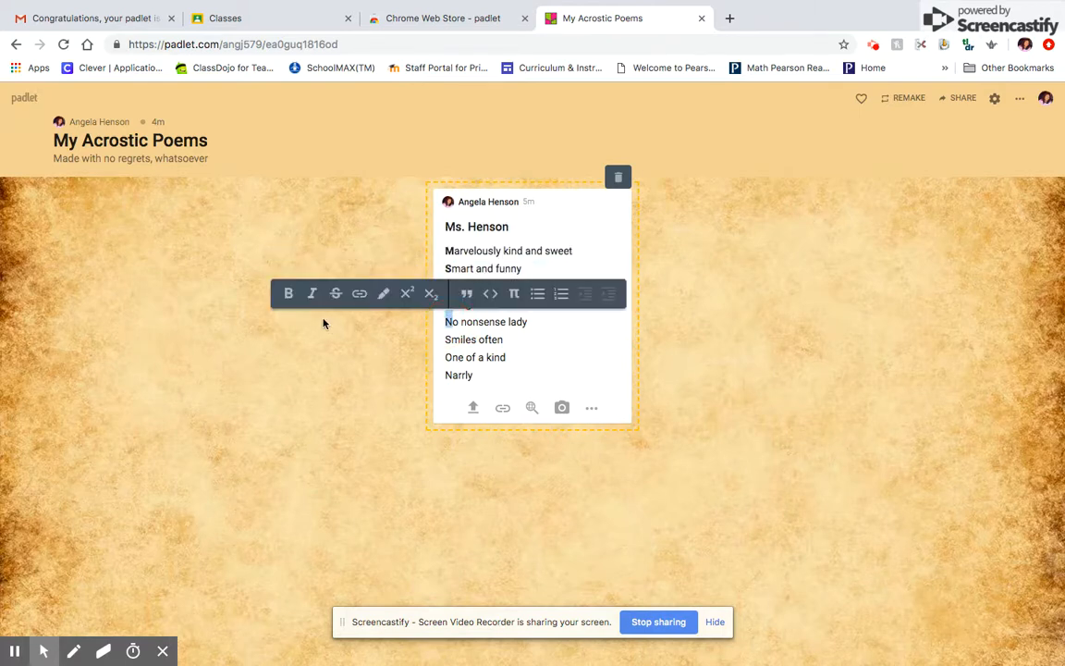
left_click(287, 296)
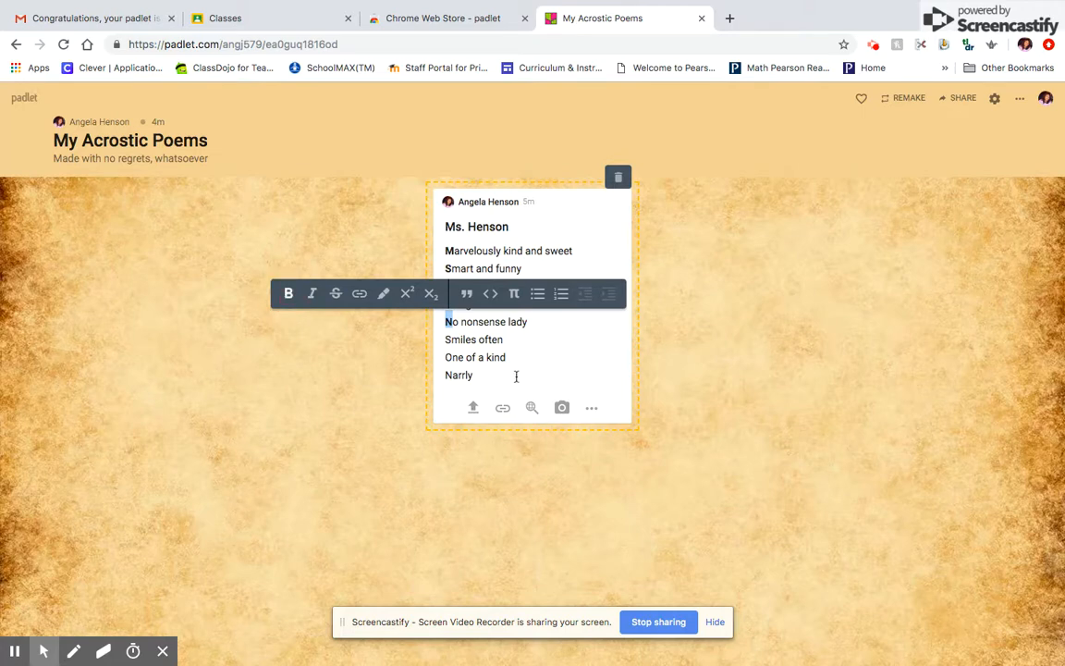
Step: Bold the initial letters of "Smiles often", "One of a kind" and "Narrly", and finish editing the post
left_click(450, 340)
left_click_drag(452, 341, 445, 339)
left_click(287, 311)
left_click_drag(452, 357, 444, 357)
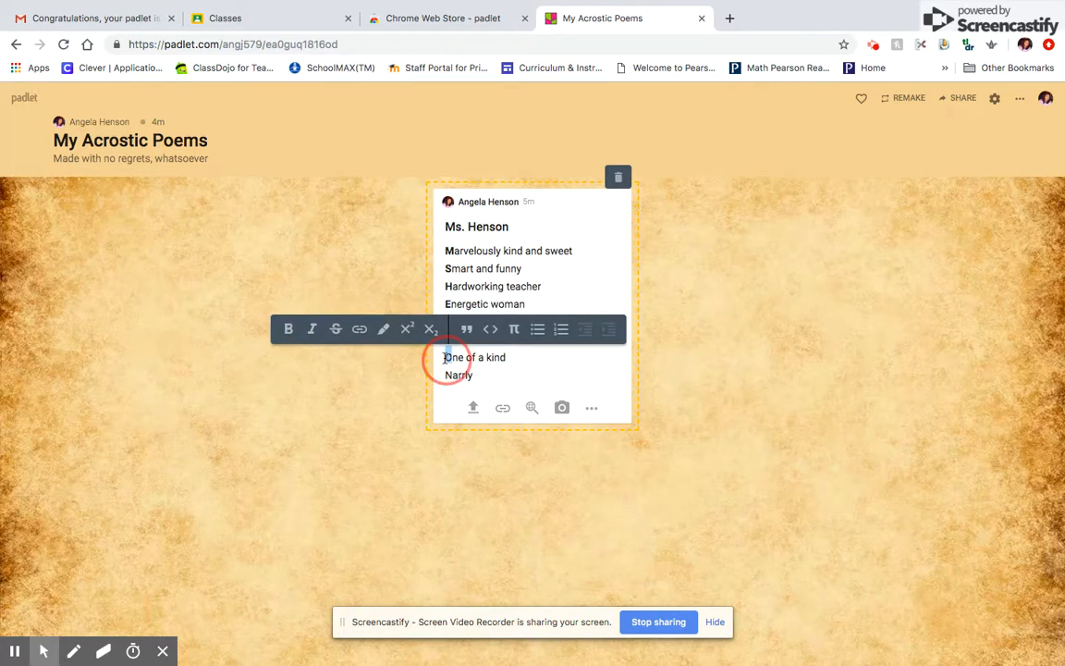
left_click(289, 331)
left_click_drag(452, 374, 444, 375)
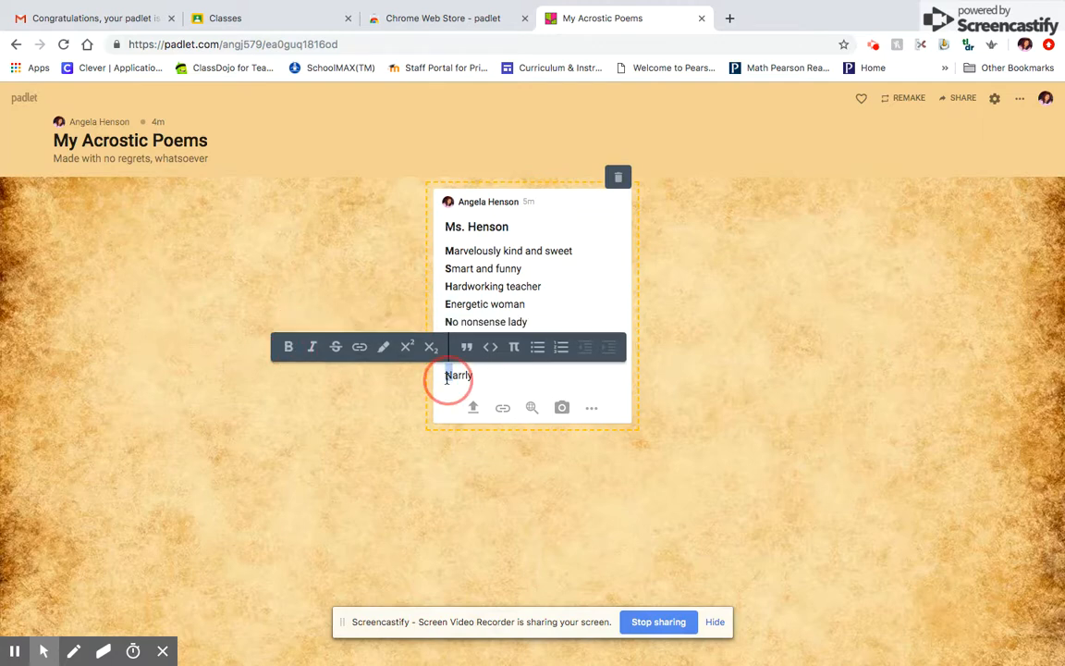
left_click(287, 347)
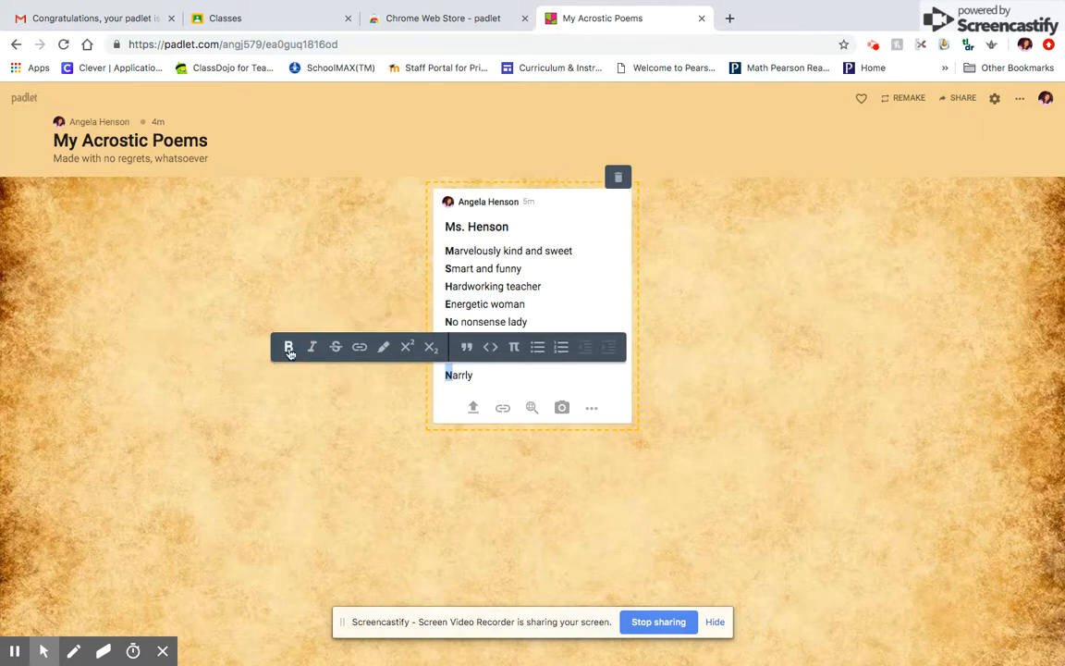
left_click(701, 385)
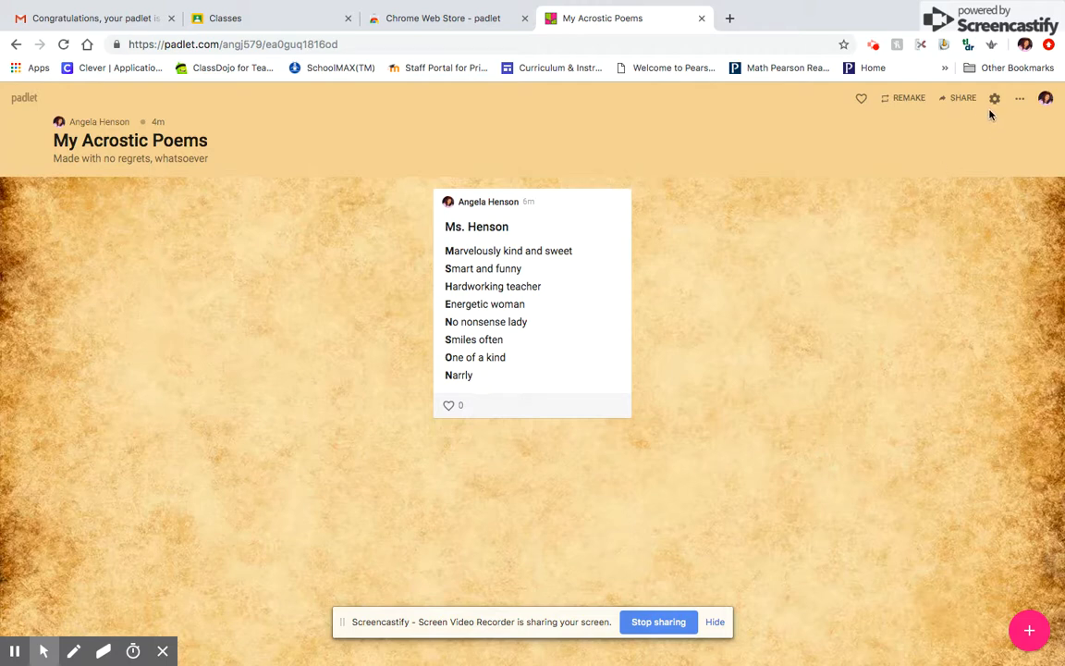
Step: Open the padlet's sharing settings, view the share, export and embed options, and return to People & Privacy
left_click(961, 104)
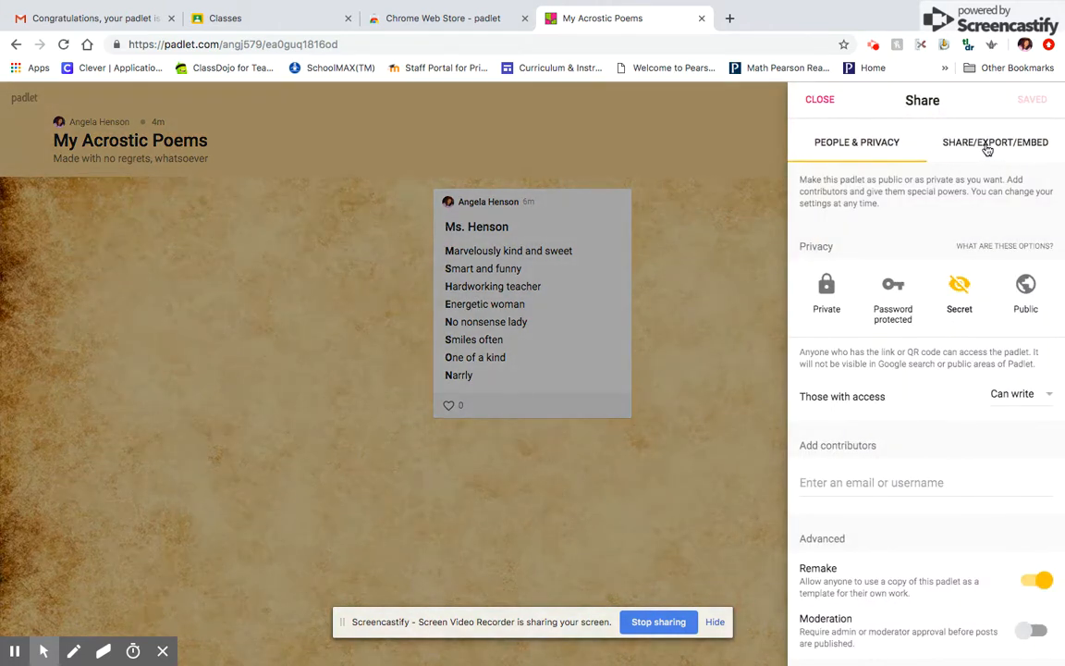
left_click(987, 148)
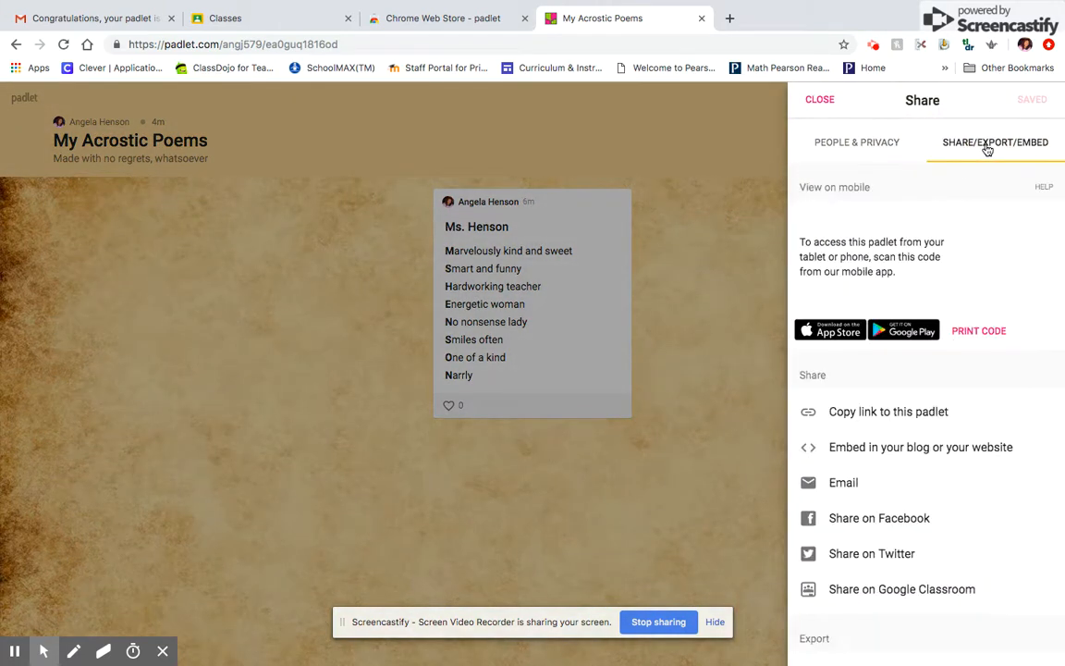
left_click(901, 145)
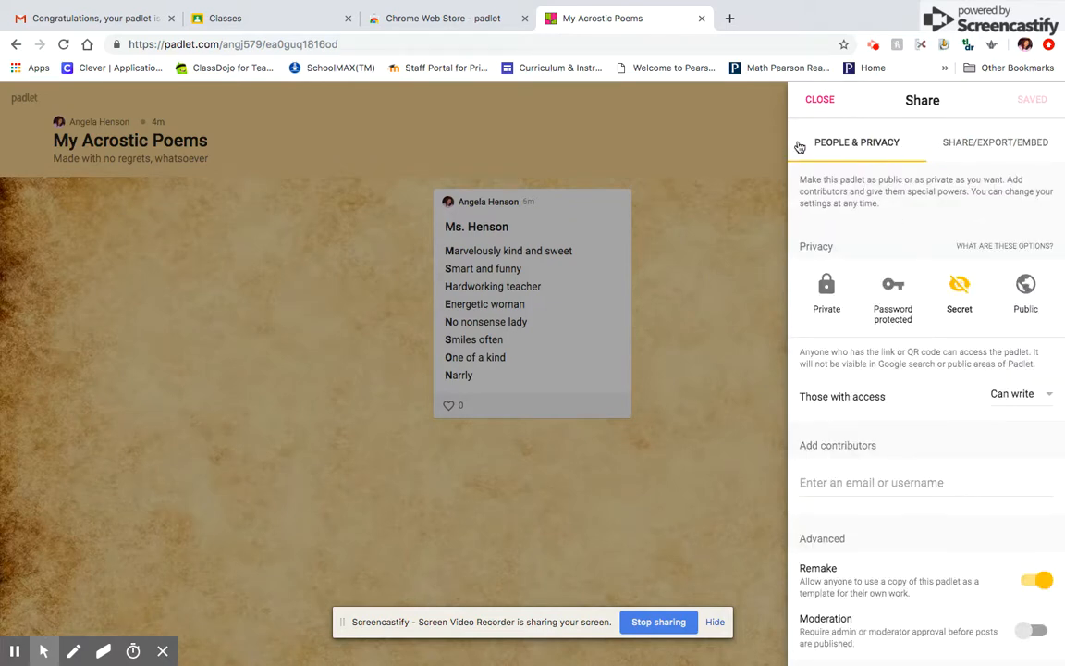
Step: Set the padlet's privacy to Public, save the change and close the sharing settings
left_click(1028, 290)
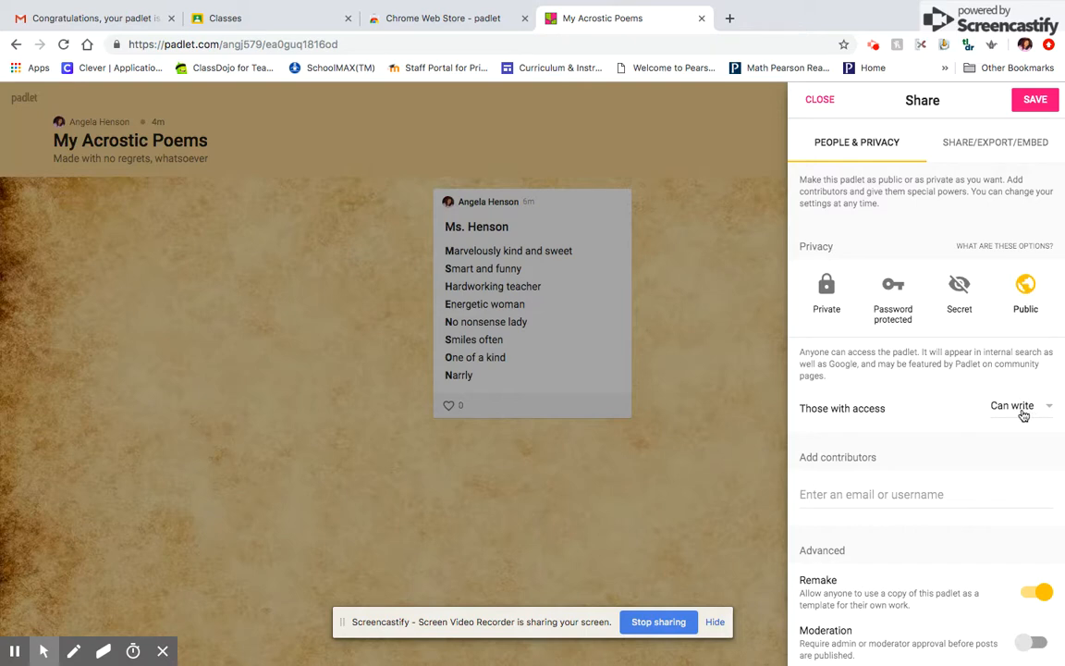
scroll(1023, 413, "down", 2)
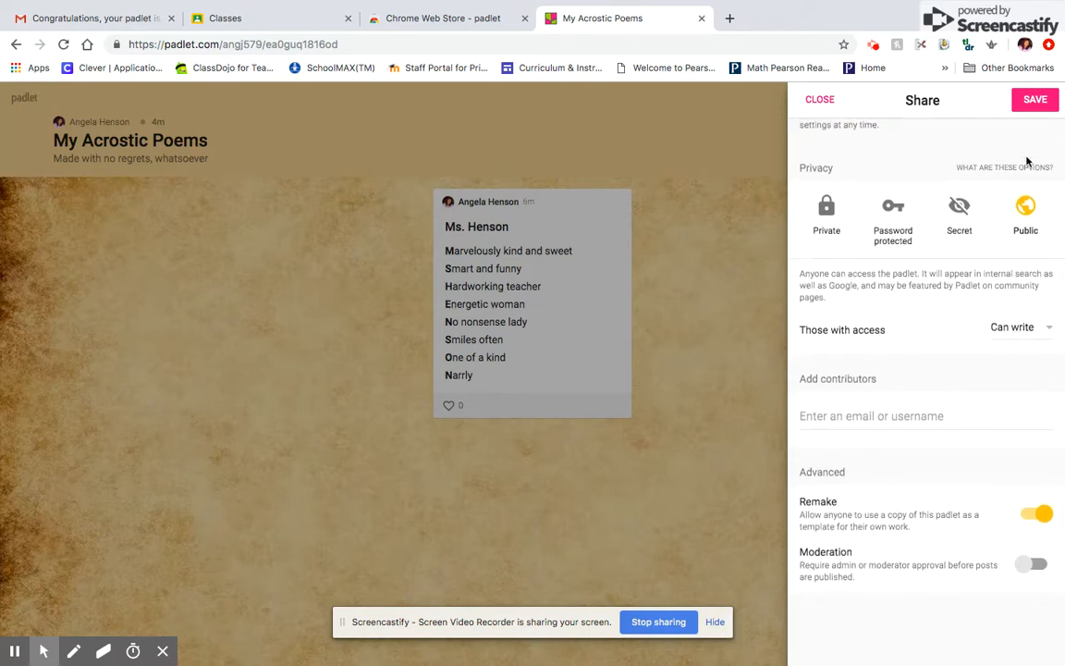
left_click(1034, 99)
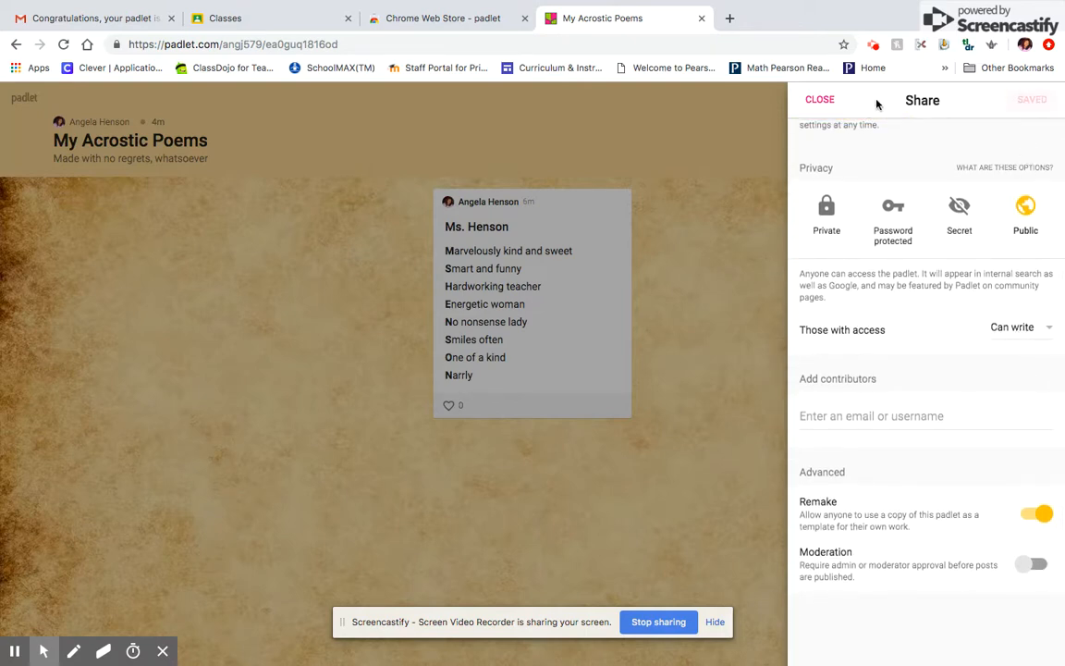
left_click(823, 102)
Step: Share the padlet on Google Classroom and switch to the Google account that holds the teacher's classes
left_click(962, 98)
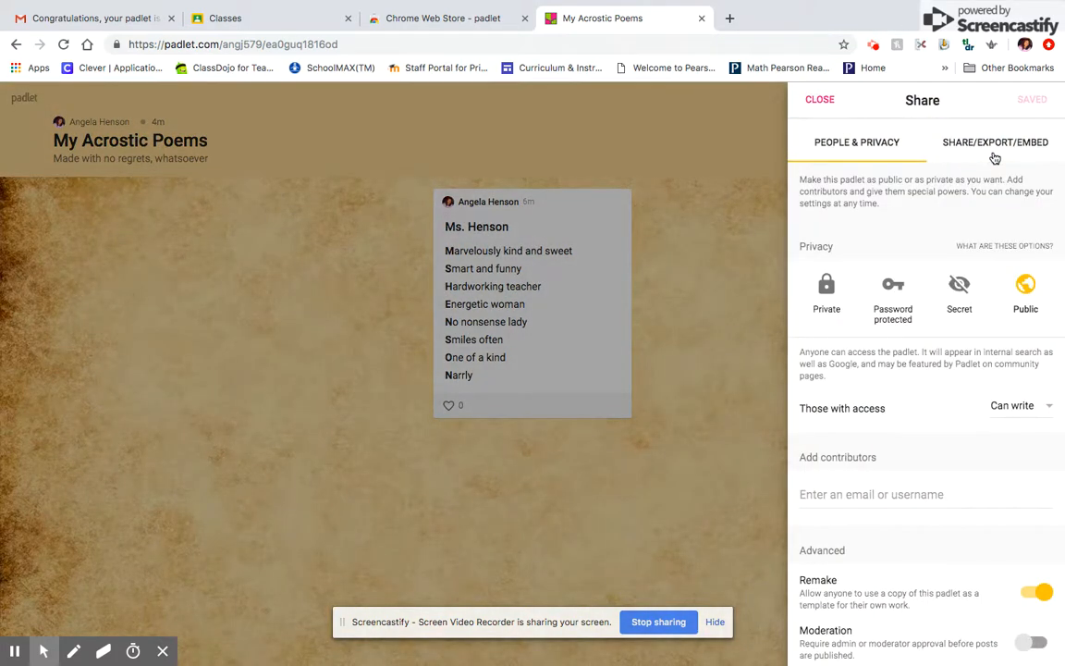
left_click(994, 153)
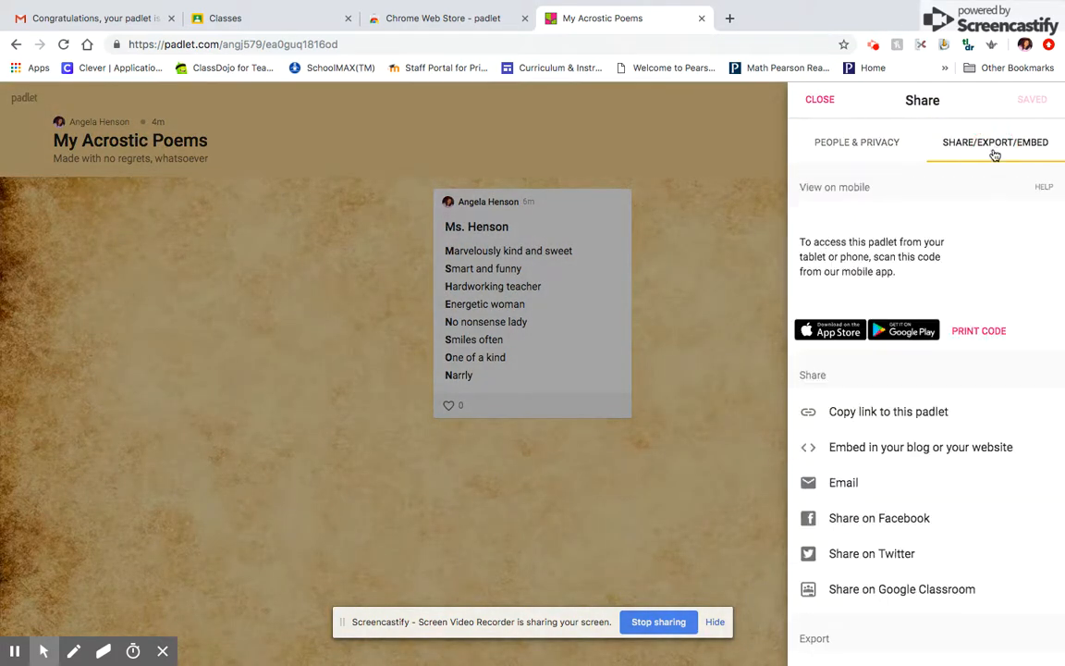
left_click(889, 596)
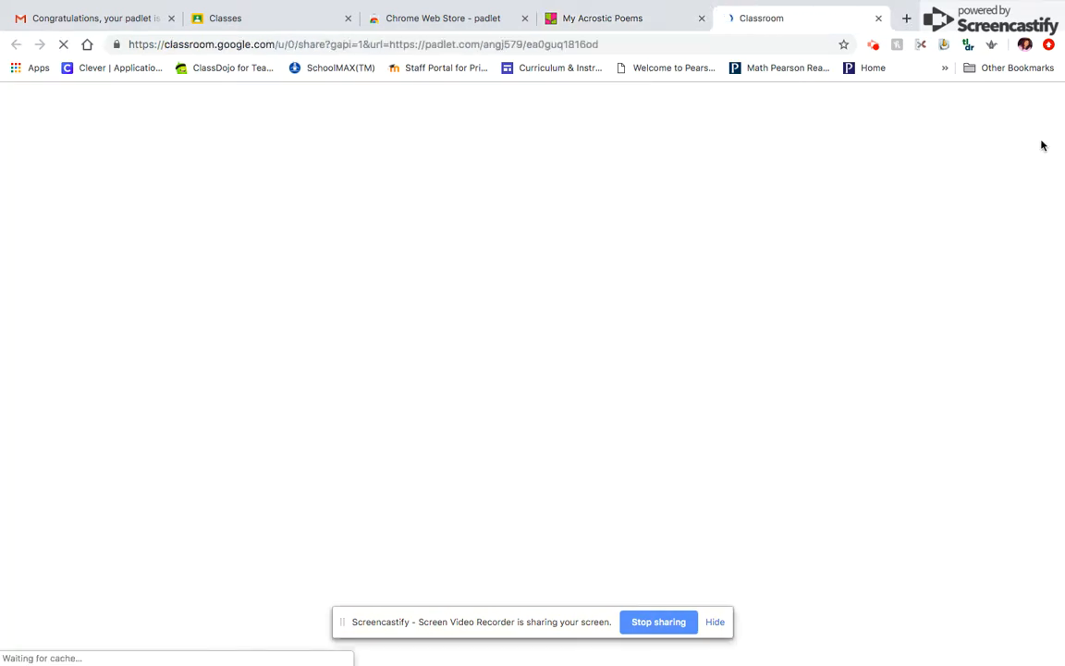
left_click(1038, 112)
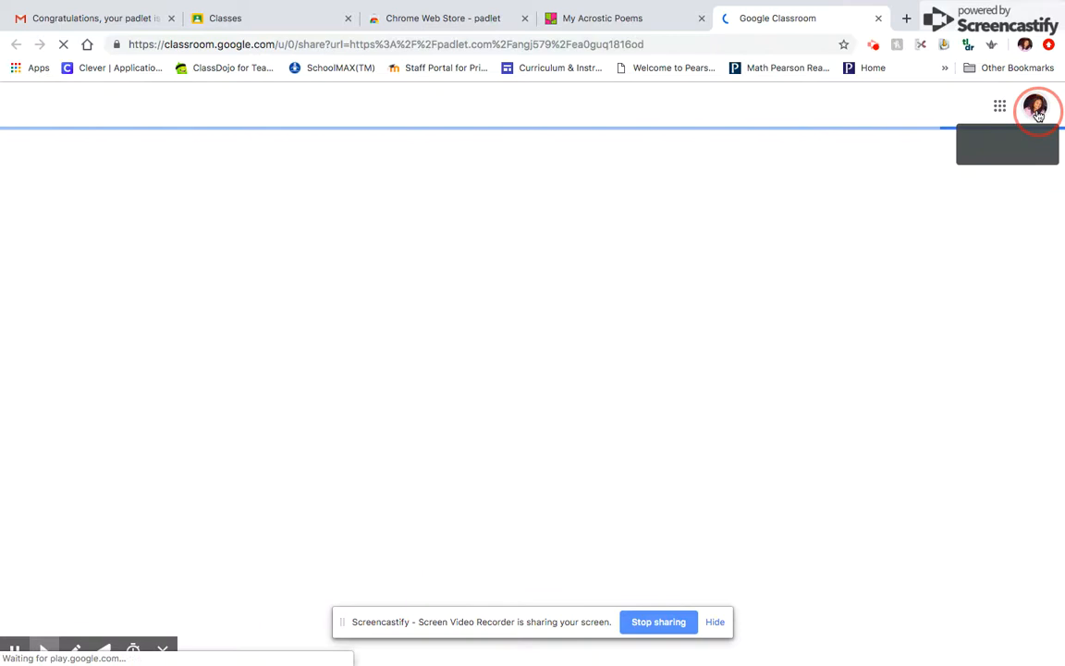
left_click(1034, 108)
left_click(958, 263)
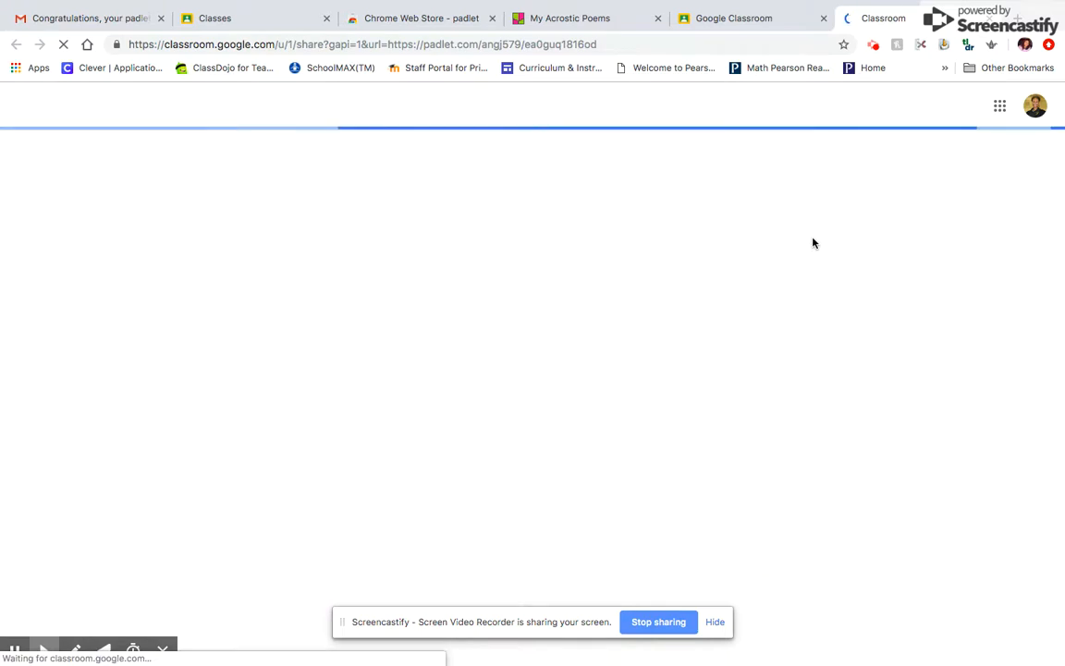
Step: Choose the teacher's 2nd Grade class with the Create assignment action and continue to the assignment form
left_click(543, 238)
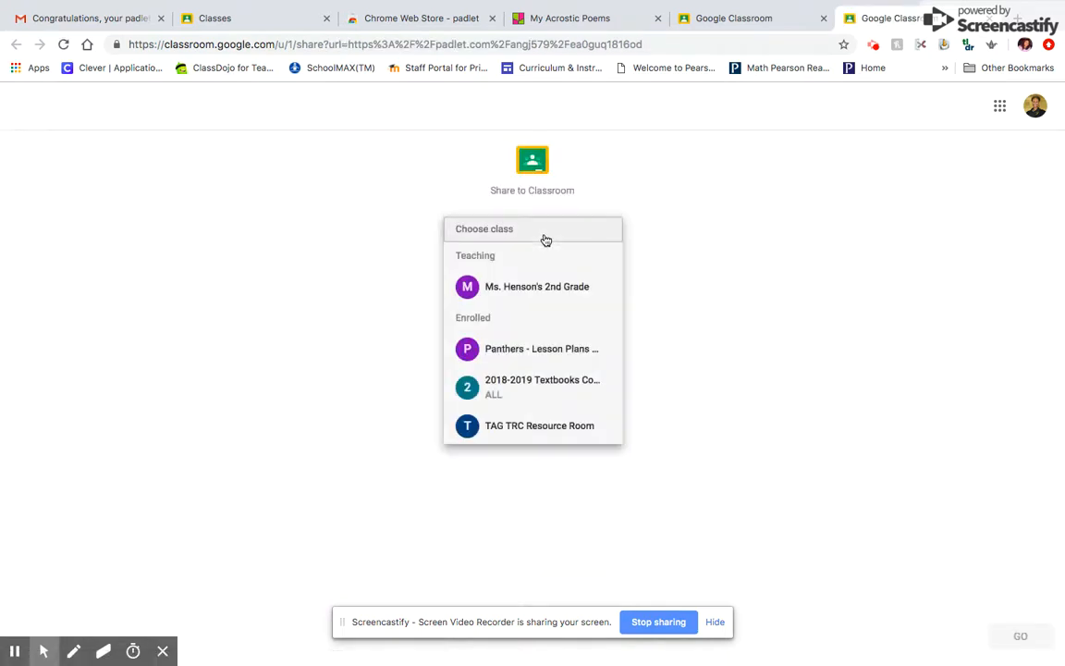
left_click(547, 294)
left_click(563, 290)
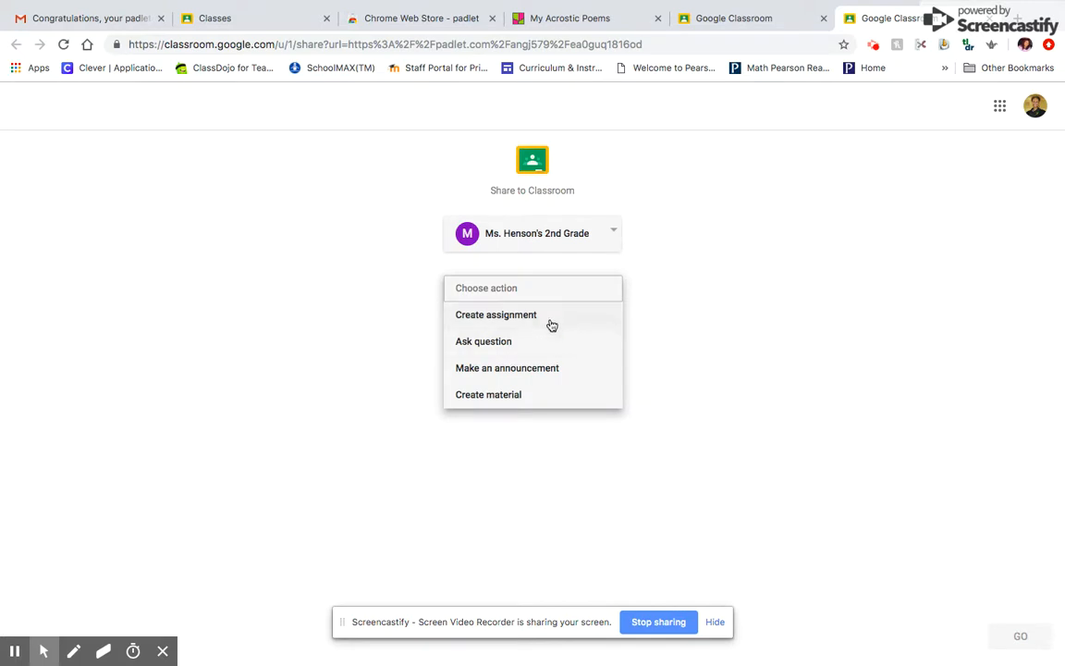
left_click(534, 321)
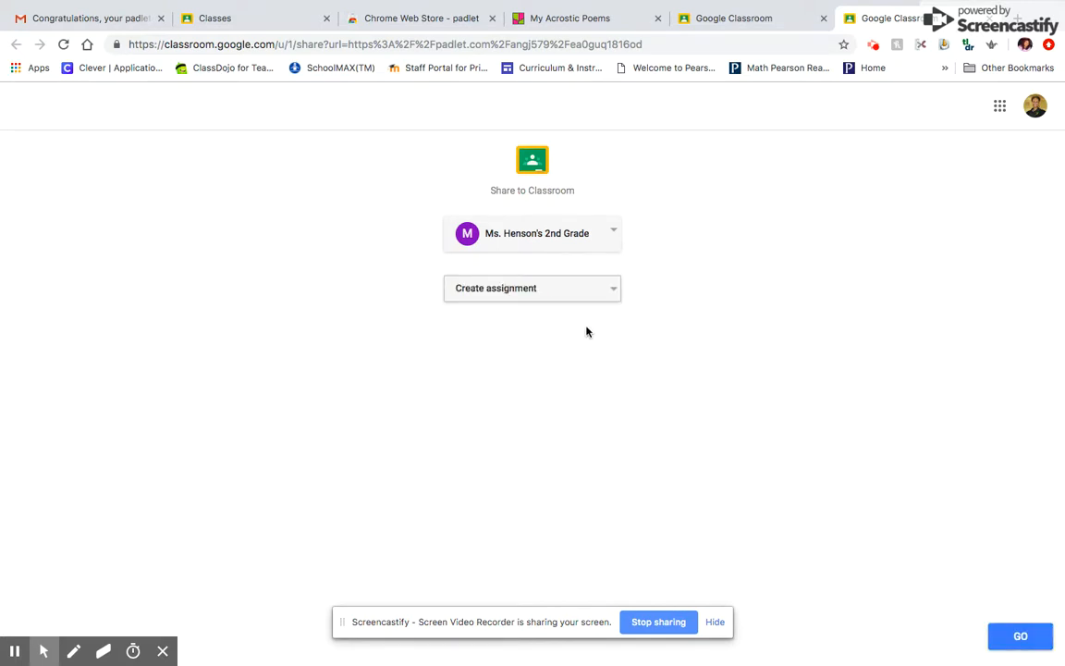
left_click(1017, 636)
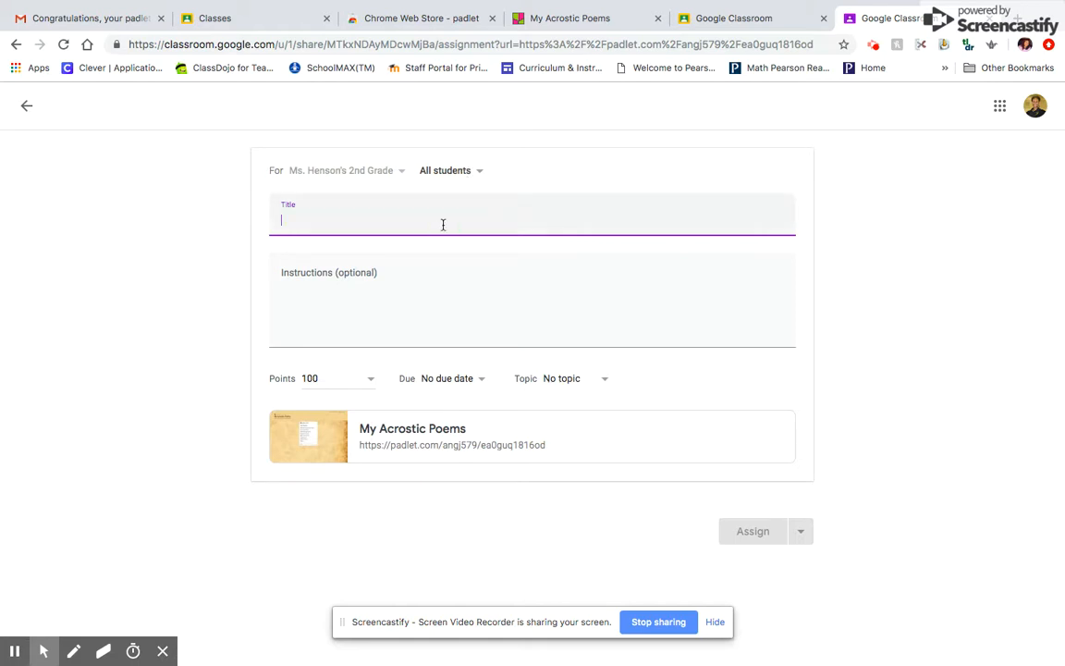
Step: Title the assignment "Acrostic Poem #2" and assign it to all students
type("Ac")
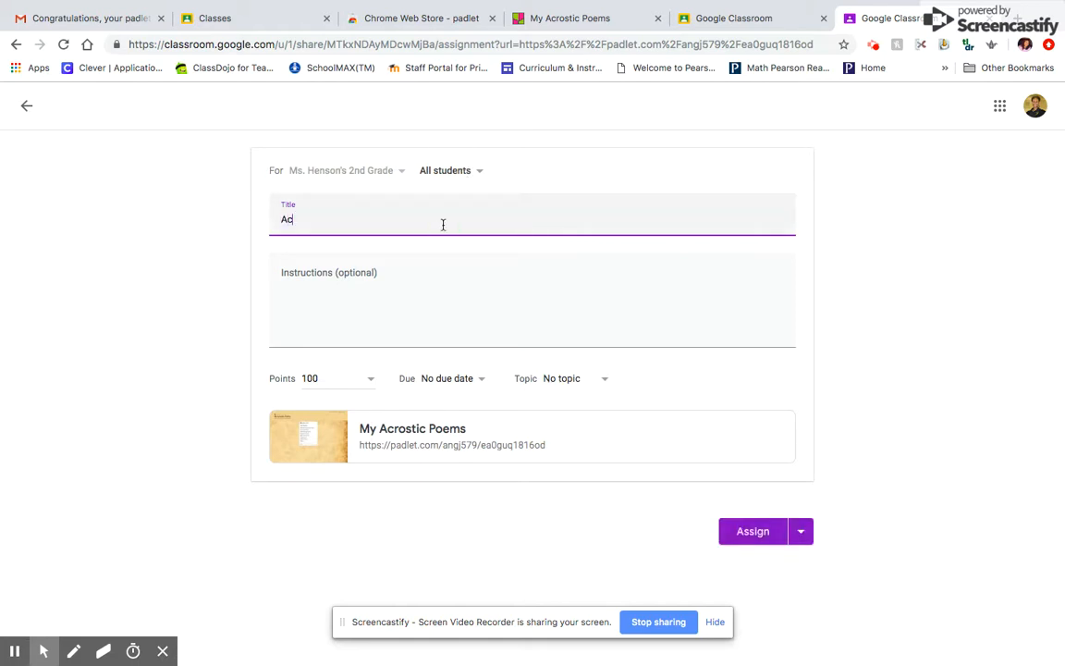
type("rostic Poem #2")
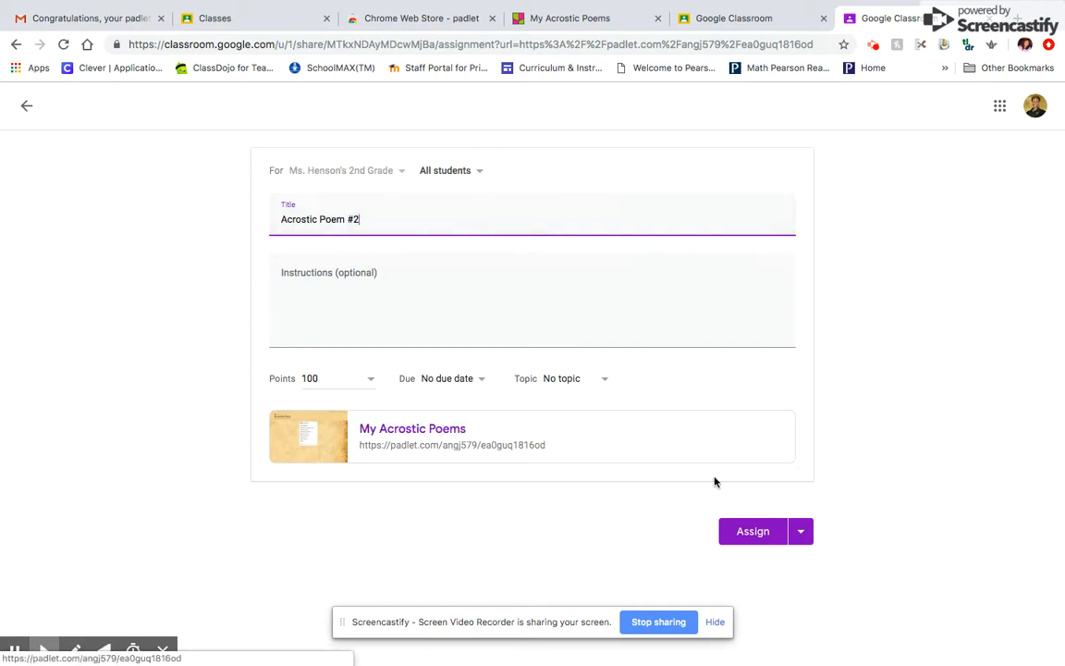
left_click(764, 538)
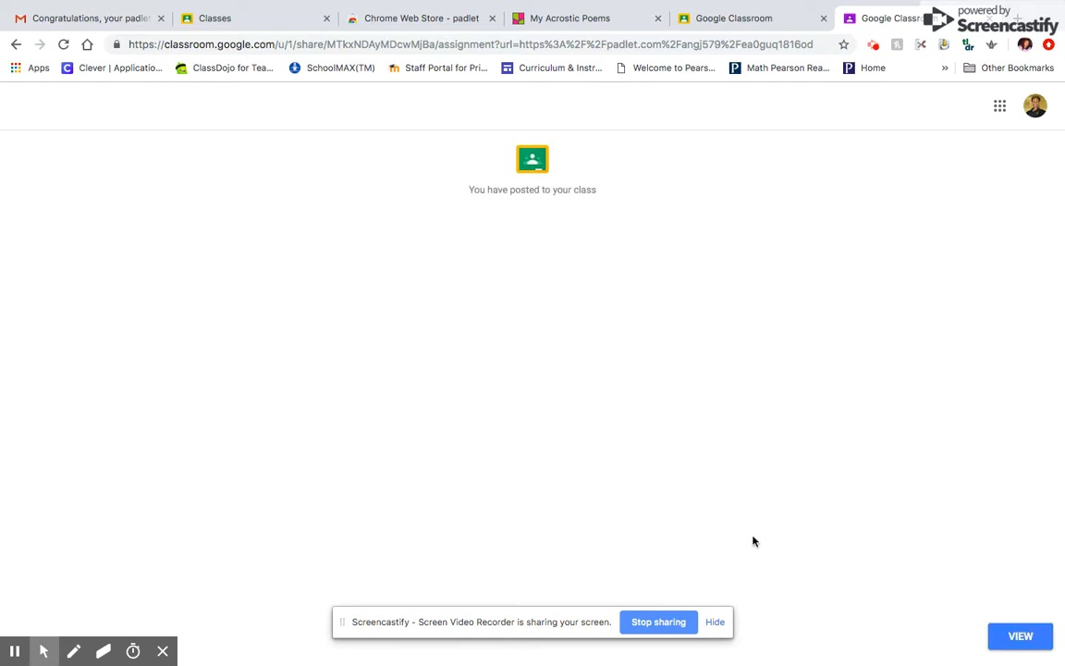
Step: View the class's classwork, expand the Acrostic Poem #2 assignment and open its attached padlet
left_click(1021, 637)
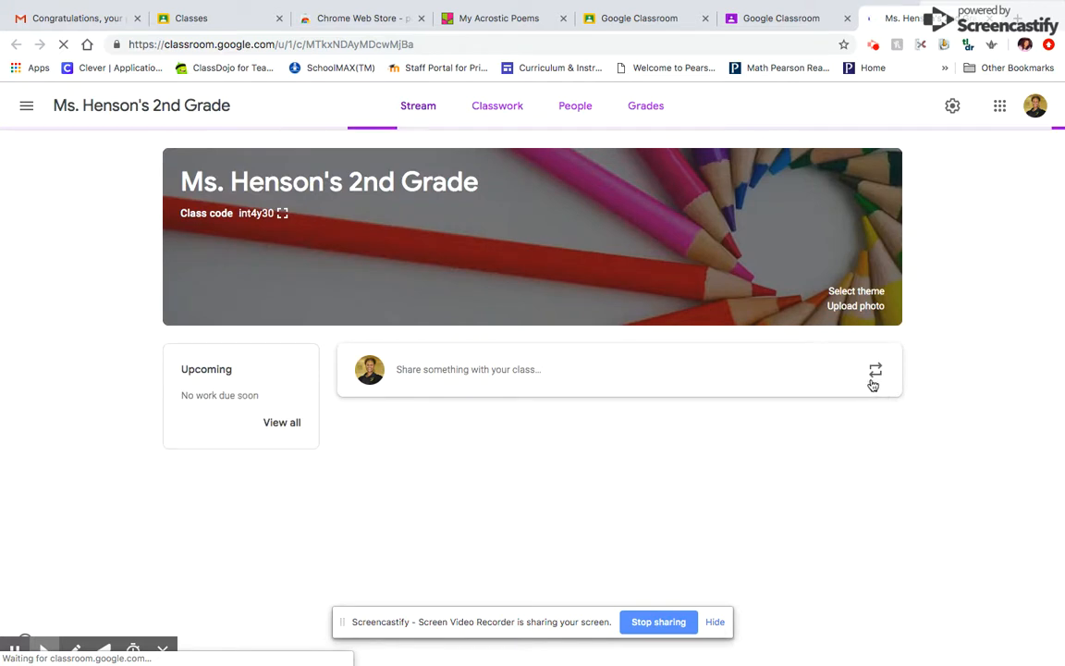
left_click(500, 112)
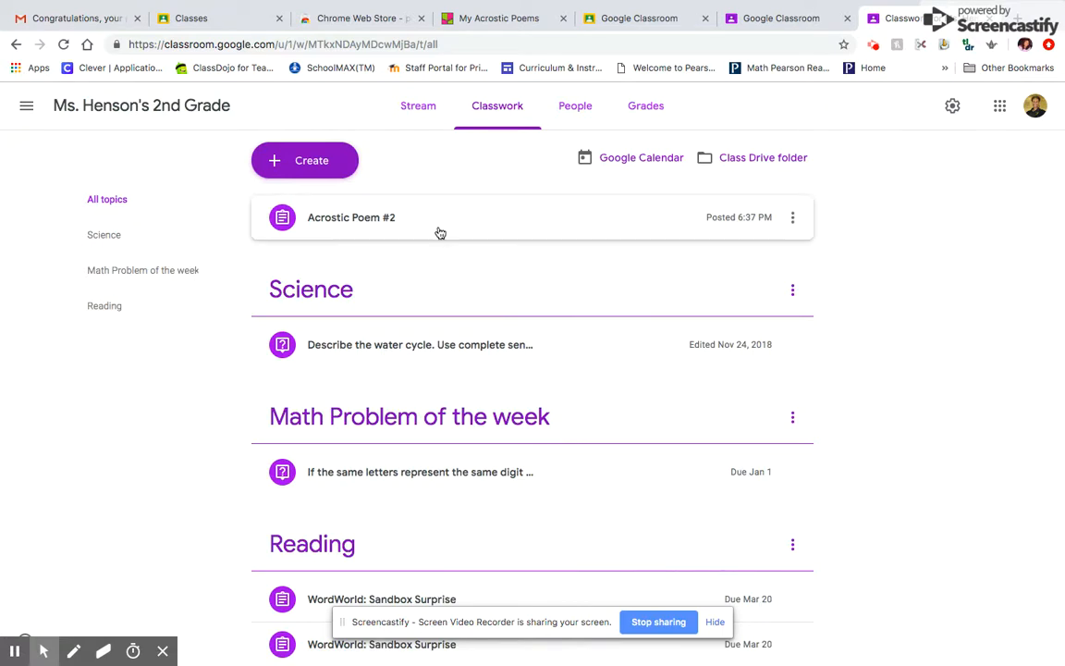
left_click(375, 225)
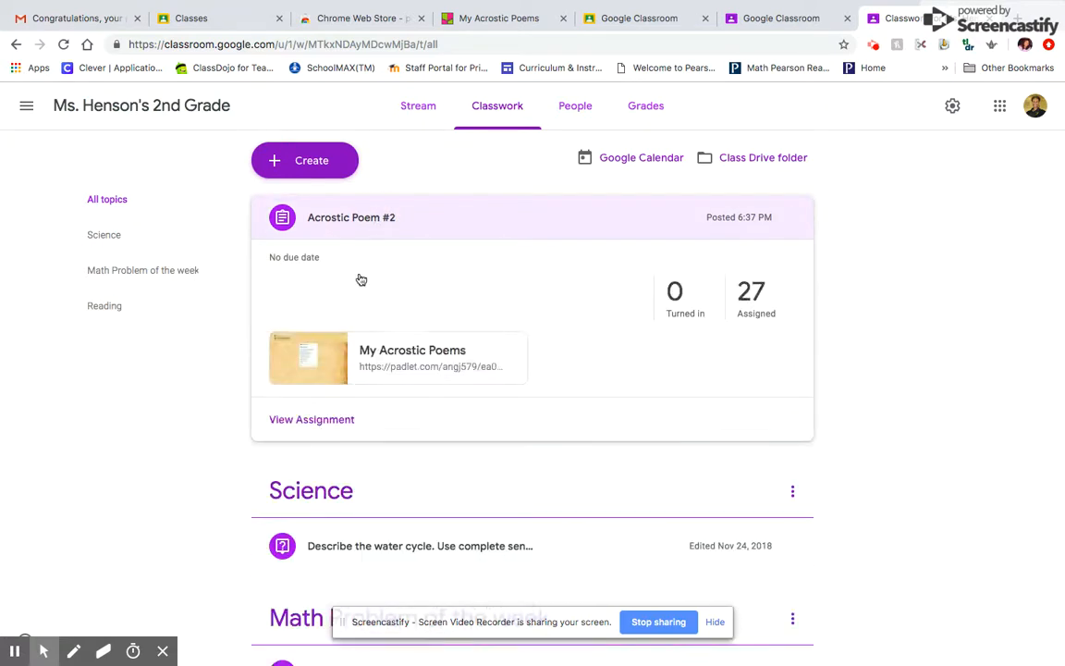
left_click(417, 370)
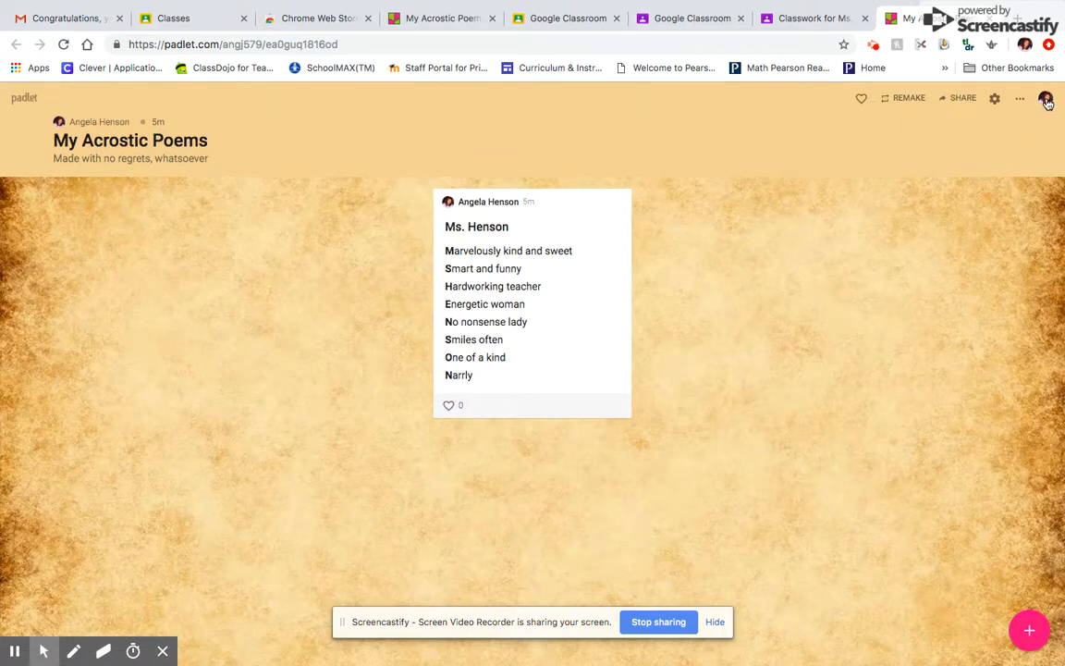
Step: Like the existing acrostic poem post and start a new blank post on the padlet
left_click(1031, 631)
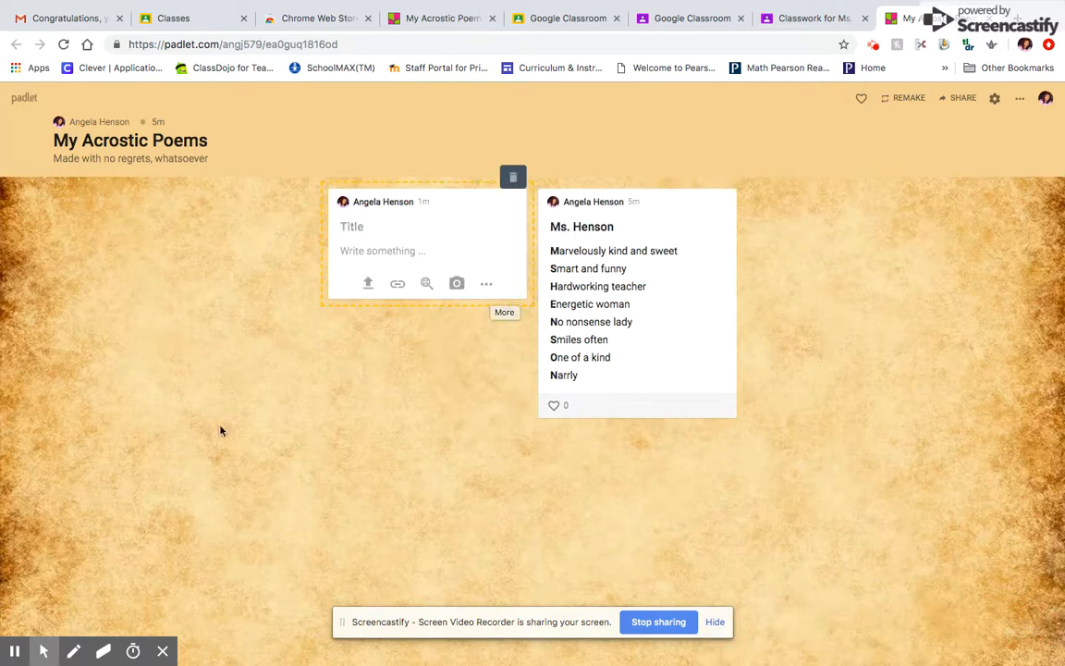
left_click(554, 405)
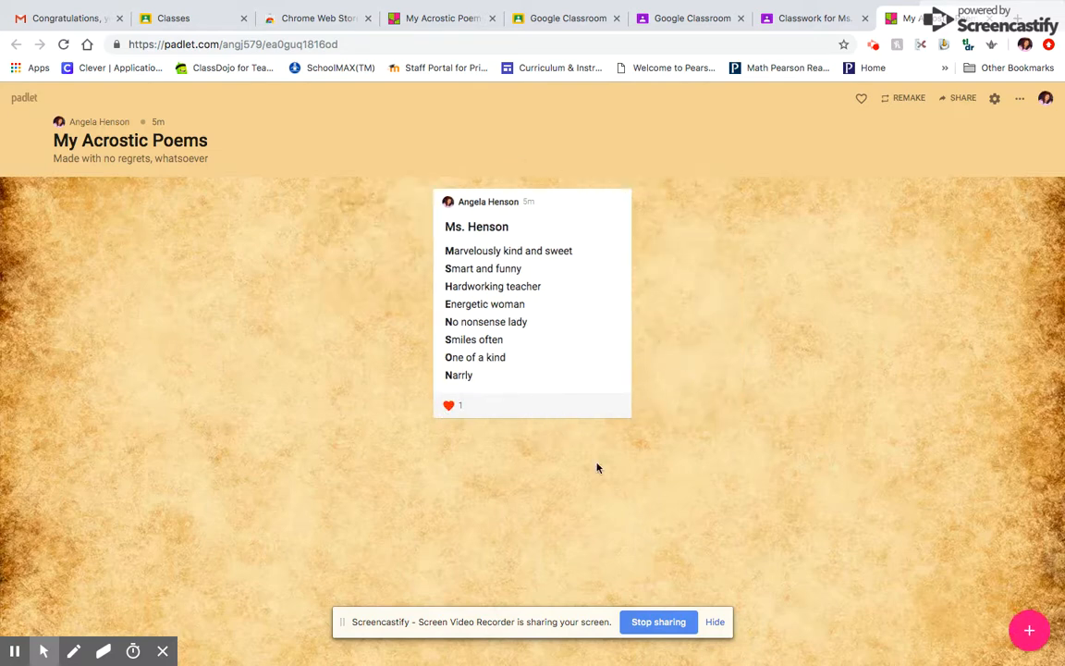
left_click(1031, 632)
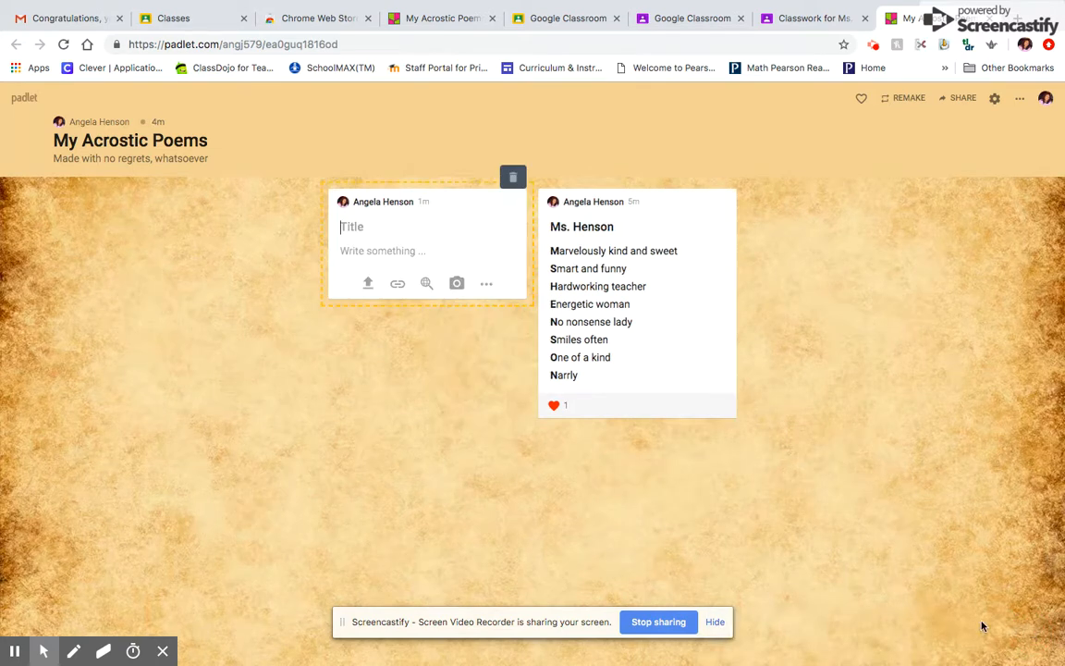